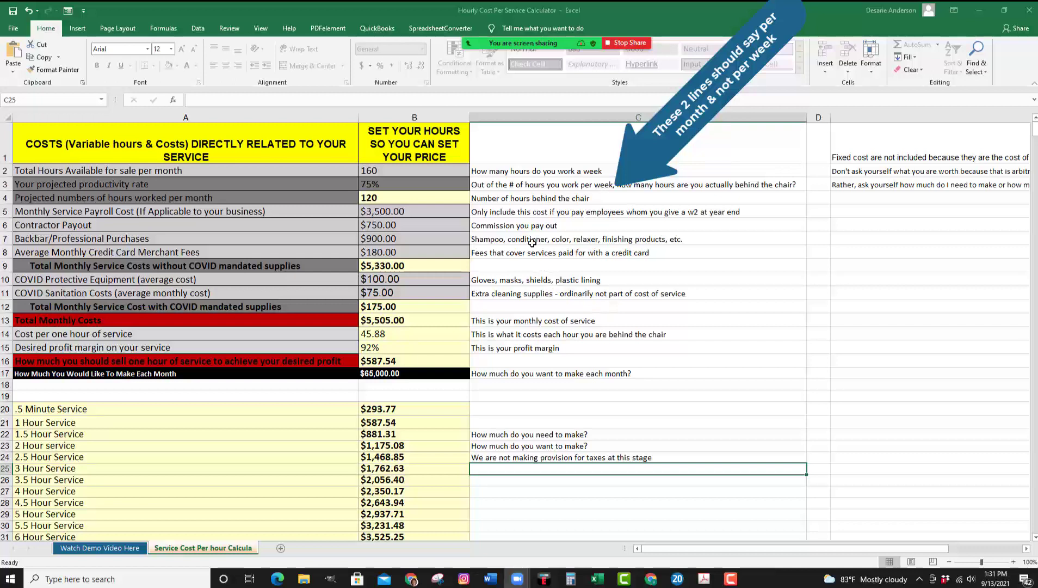
# - Try to clear the .5 Minute Service price in cell B20
pyautogui.click(418, 410)
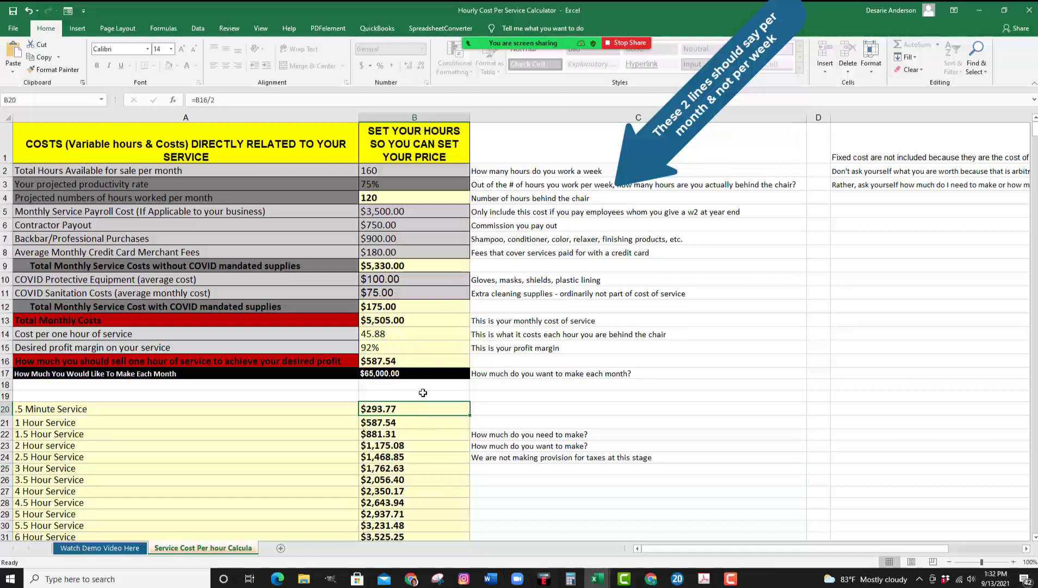
pyautogui.press('Left')
pyautogui.press('Right')
pyautogui.press('Delete')
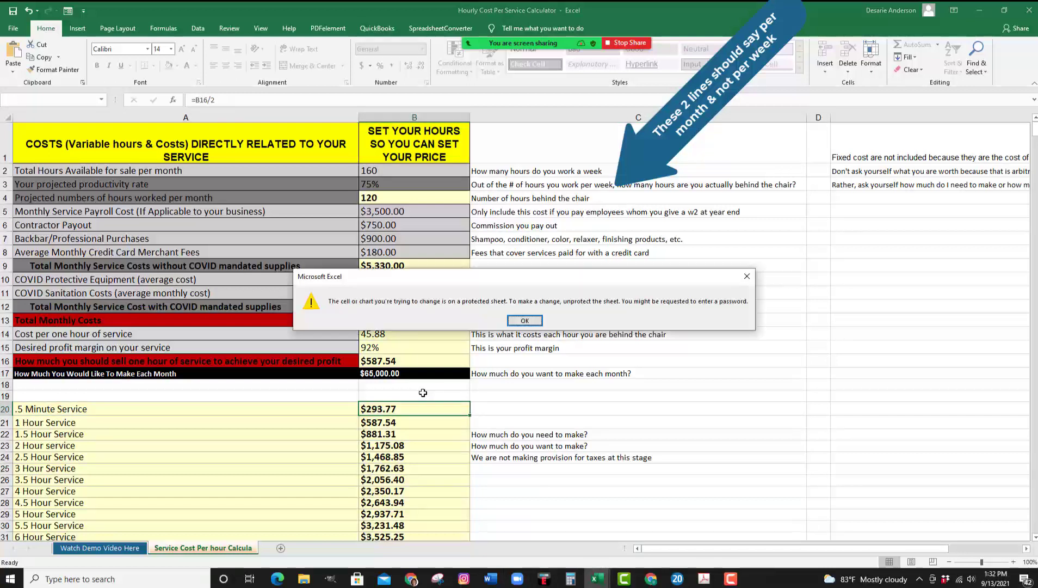
pyautogui.click(525, 321)
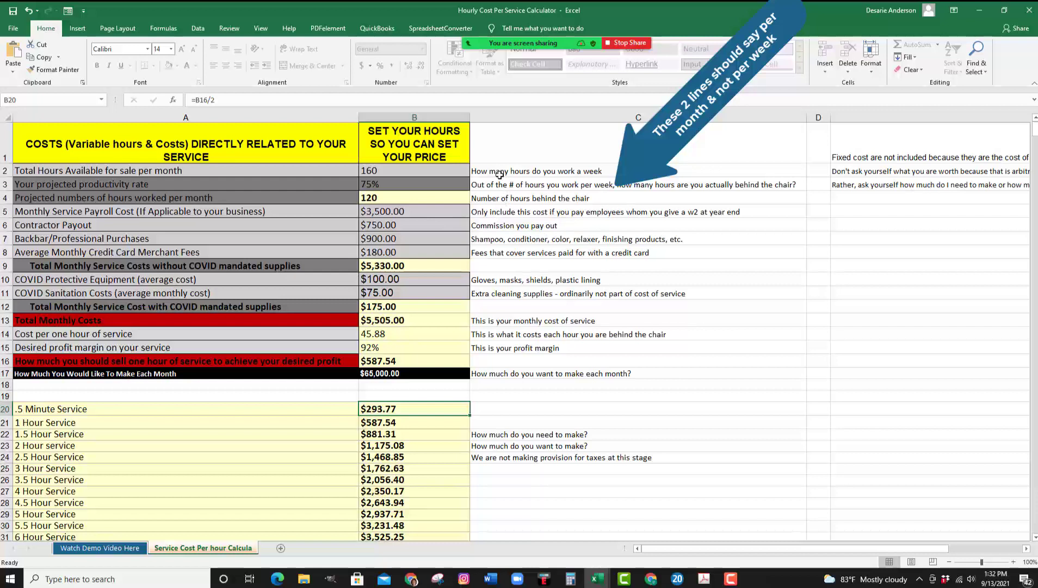
# - Examine the total available hours, productivity rate and projected hours worked cells along with their explanatory notes
pyautogui.click(285, 137)
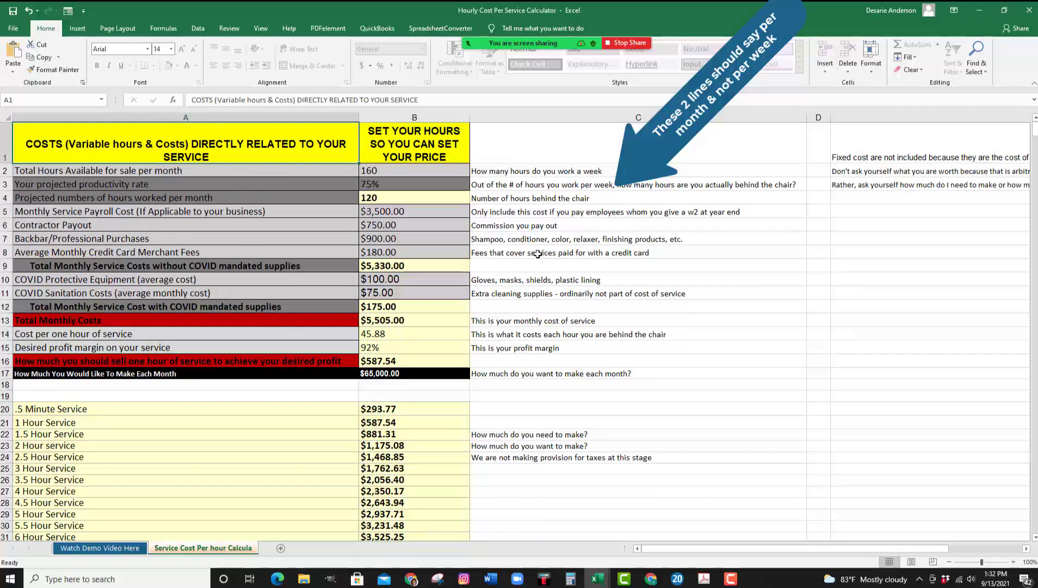
pyautogui.click(405, 171)
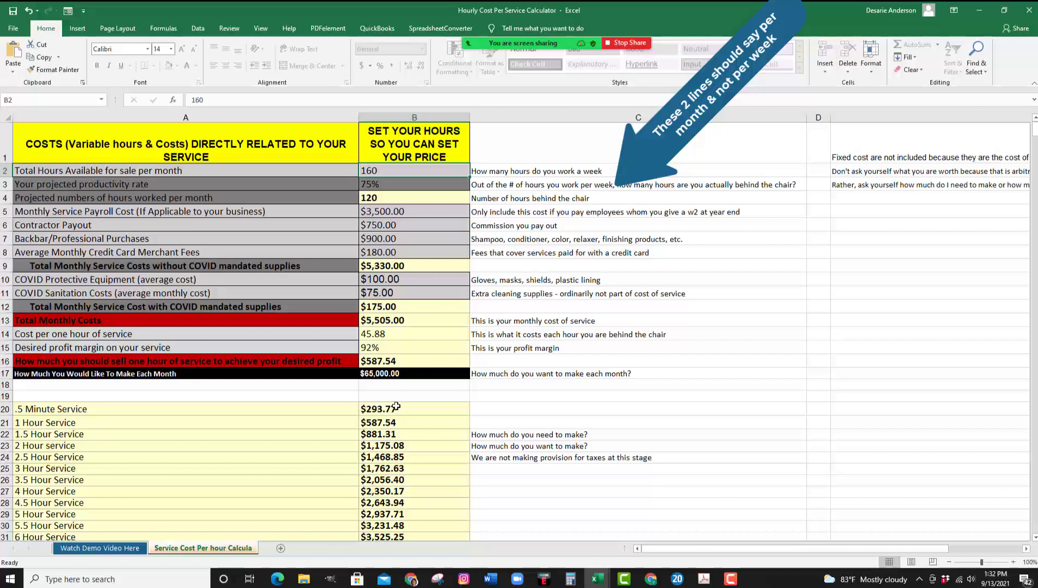
pyautogui.click(589, 398)
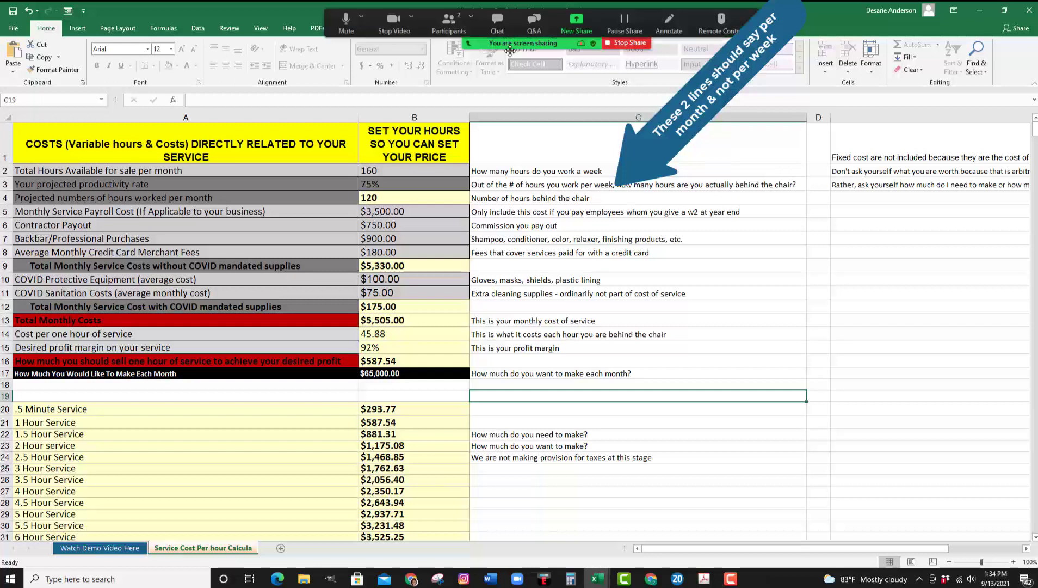
pyautogui.click(399, 170)
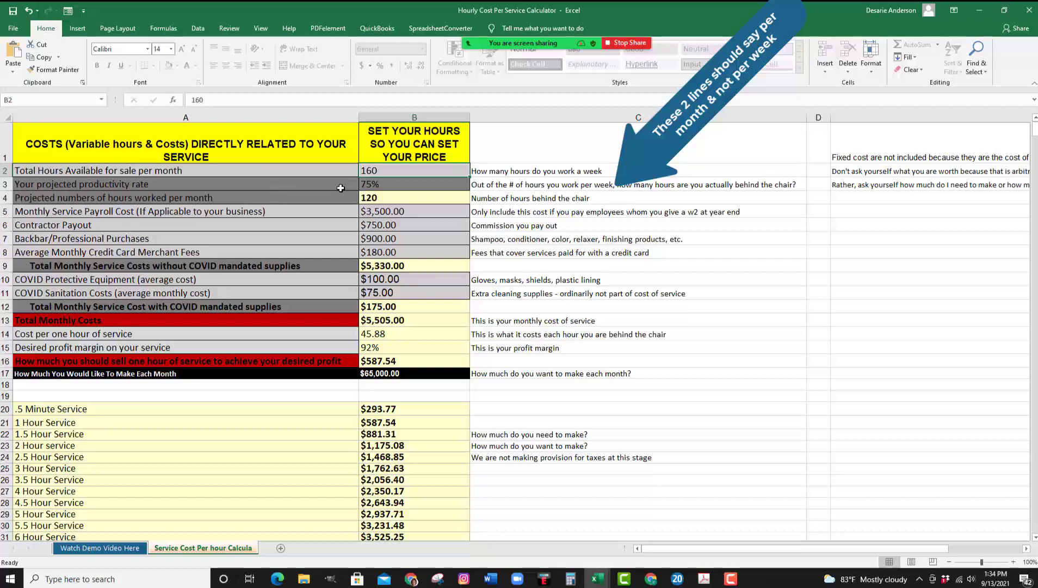
pyautogui.click(491, 174)
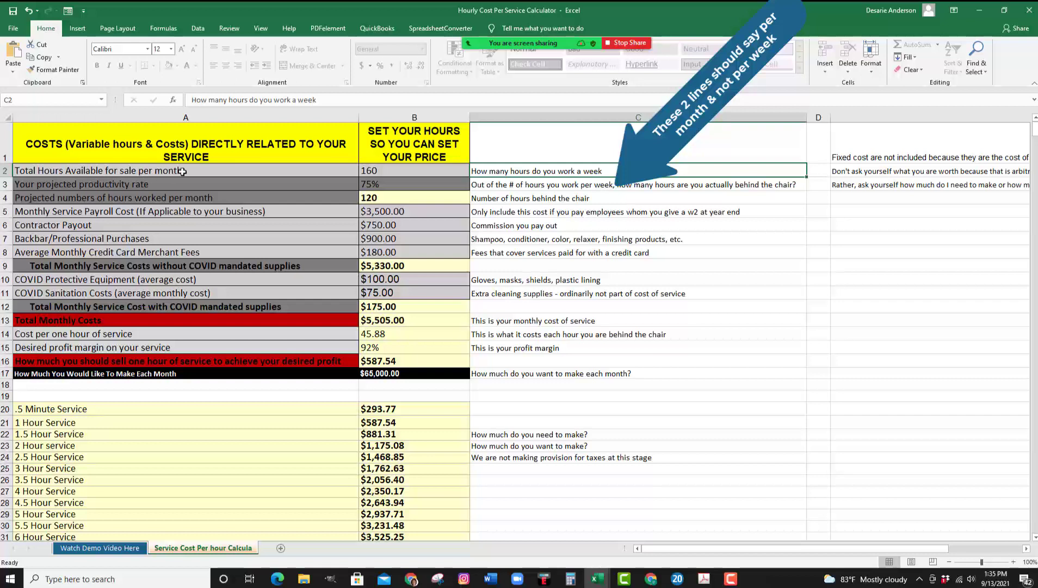
pyautogui.click(382, 171)
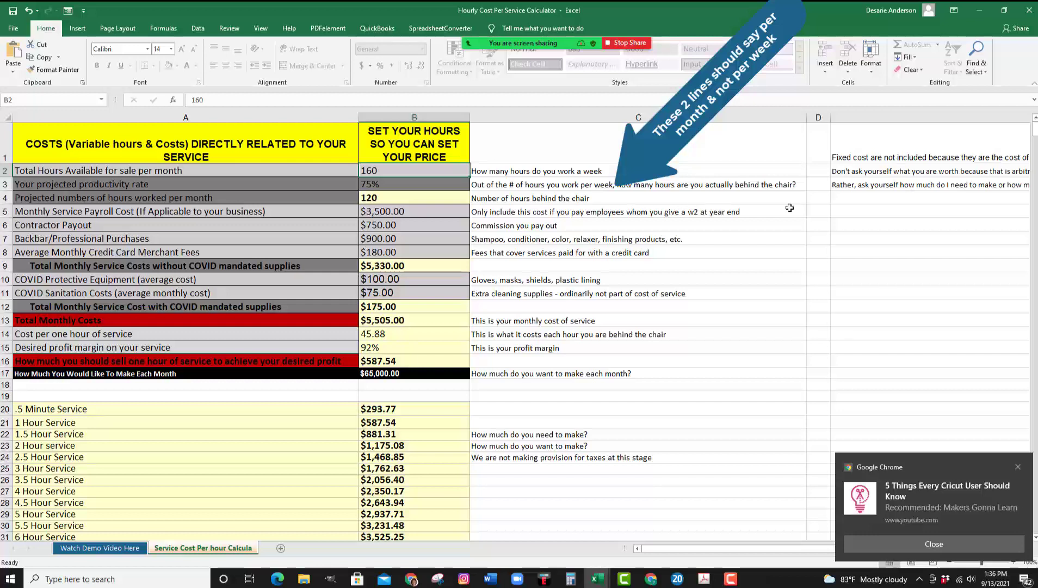
pyautogui.click(1017, 467)
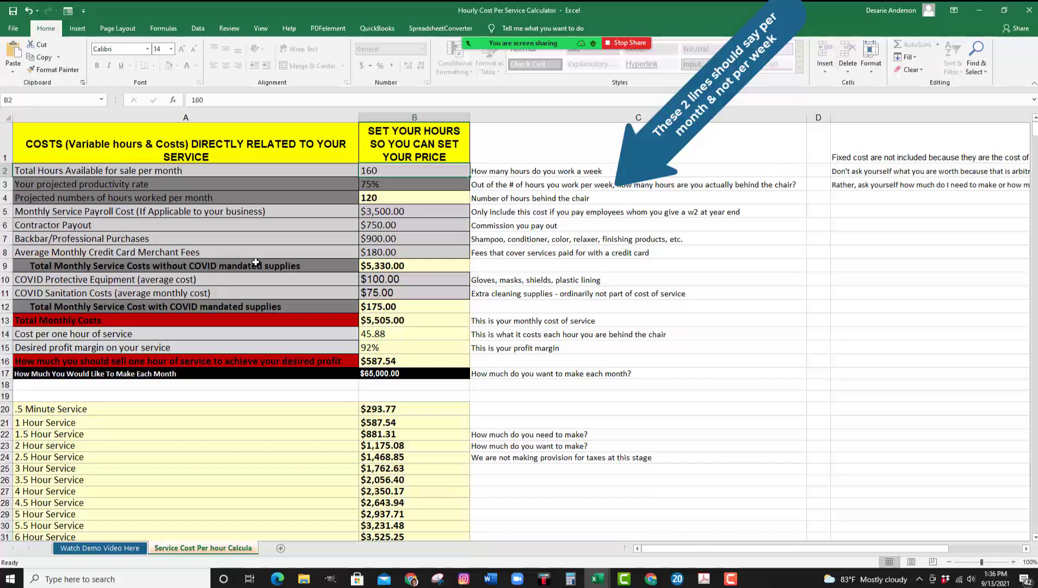
pyautogui.click(385, 184)
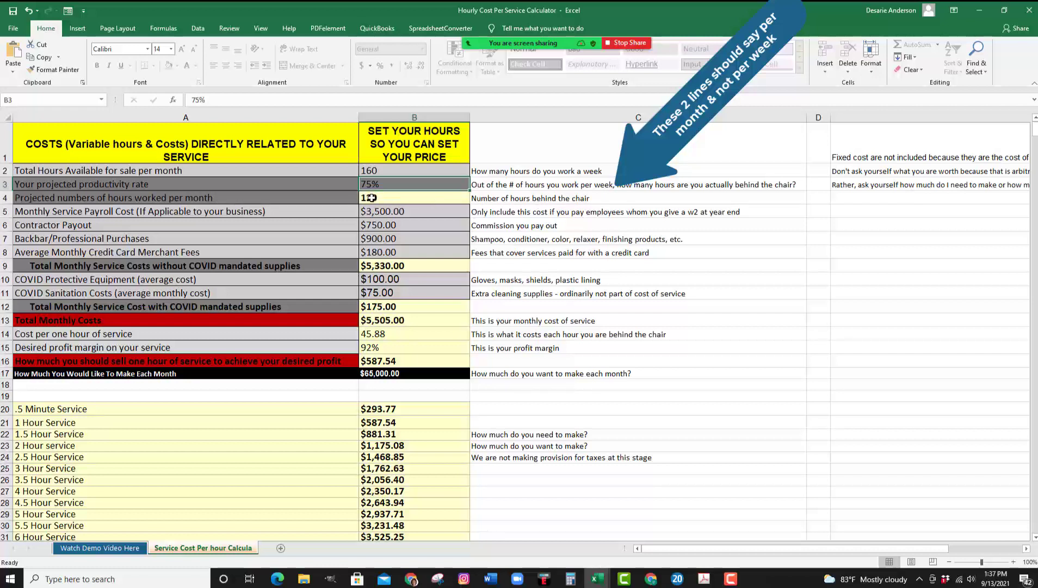
pyautogui.click(389, 171)
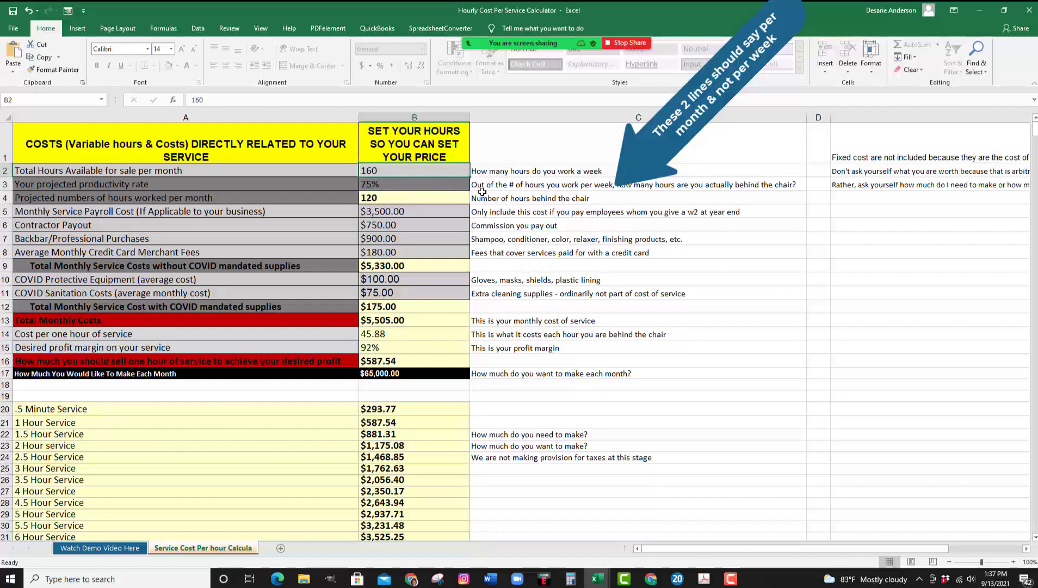
pyautogui.click(390, 188)
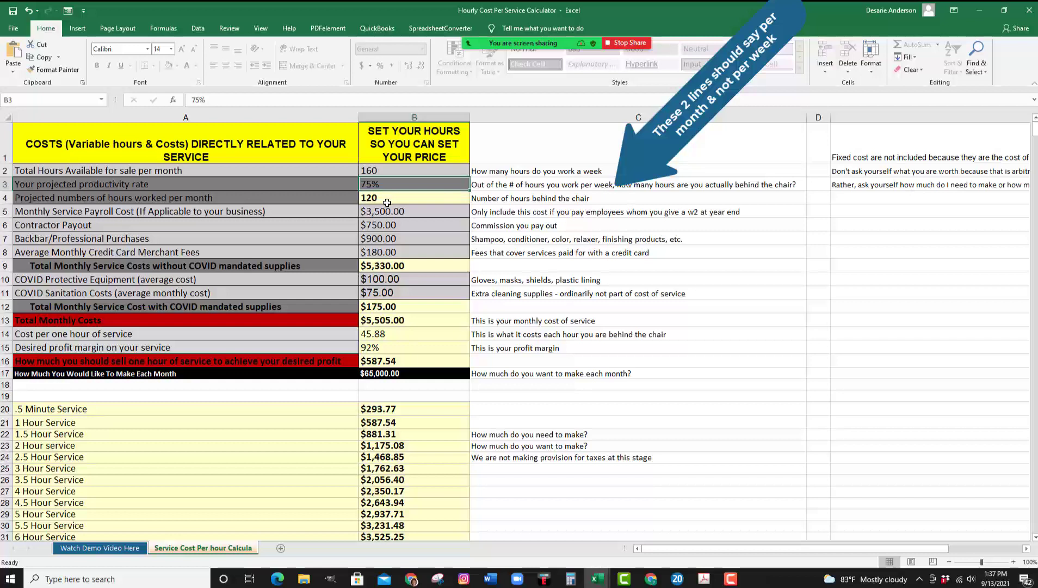
pyautogui.click(385, 200)
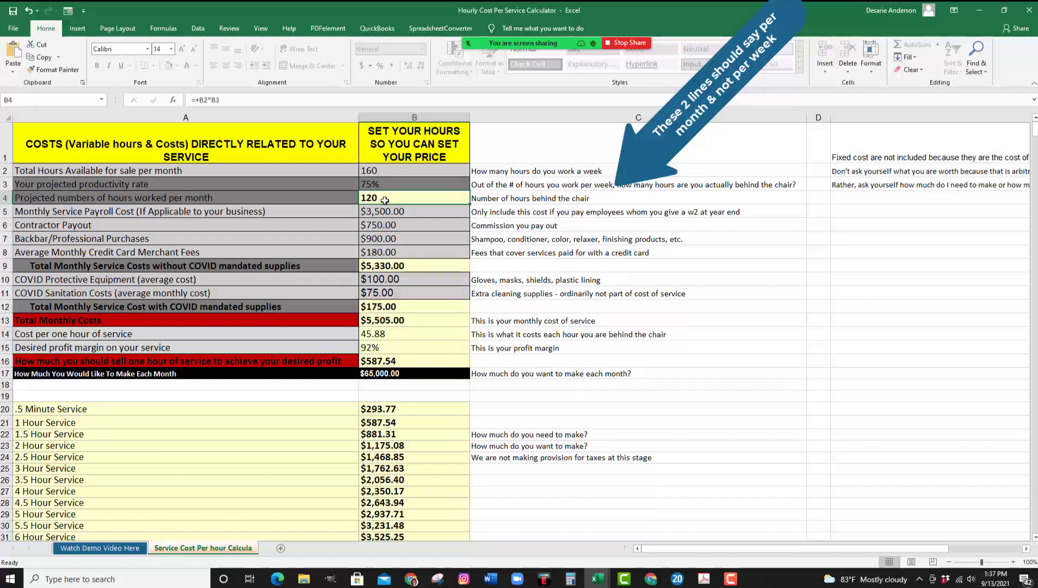
# - Set the projected productivity rate in B3 to 90%
pyautogui.click(376, 182)
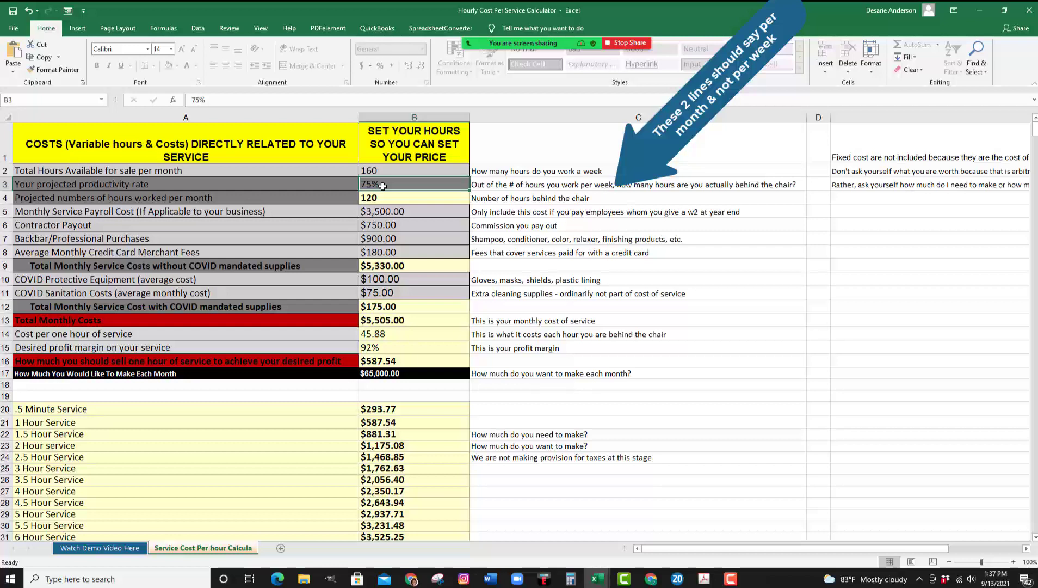
pyautogui.write('90')
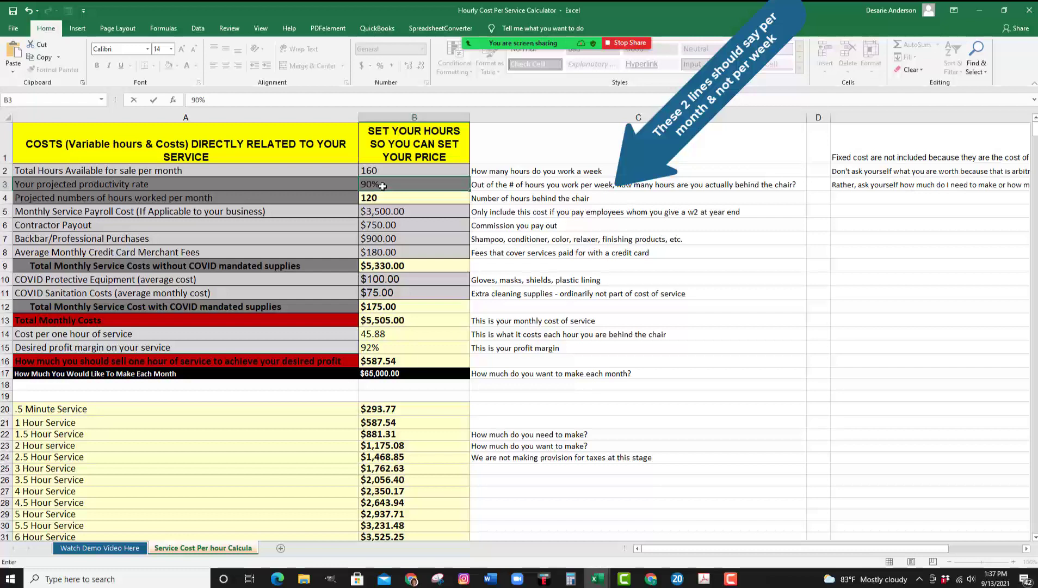
pyautogui.write("'")
pyautogui.press('BackSpace')
pyautogui.press('Return')
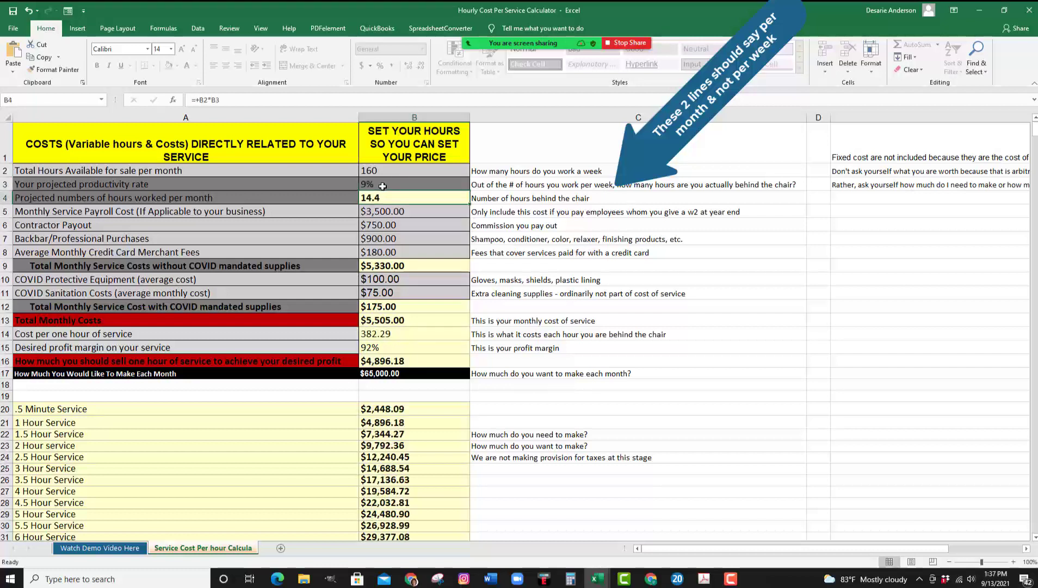
pyautogui.click(378, 186)
pyautogui.write('90')
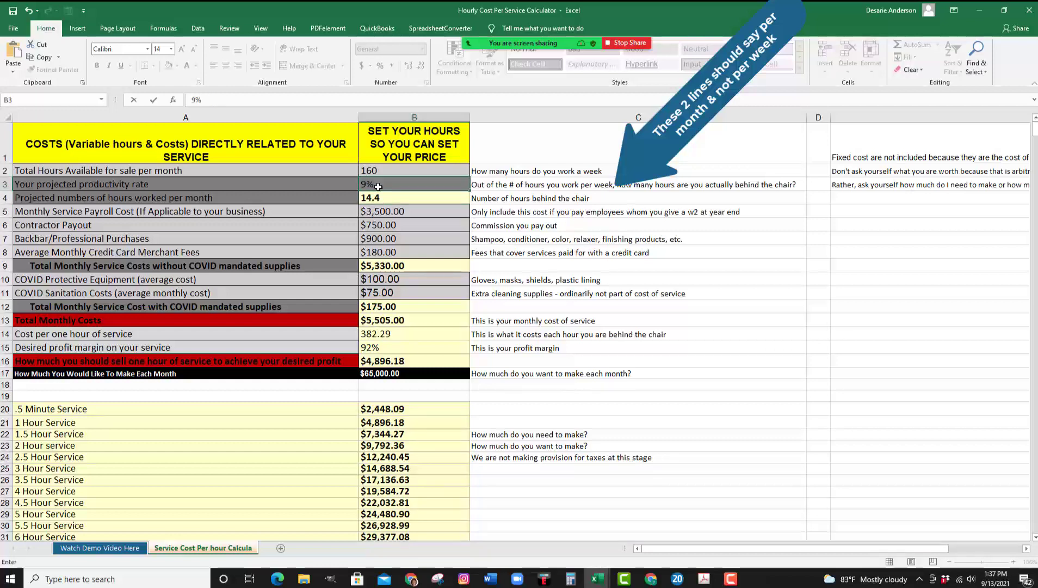
pyautogui.press('Return')
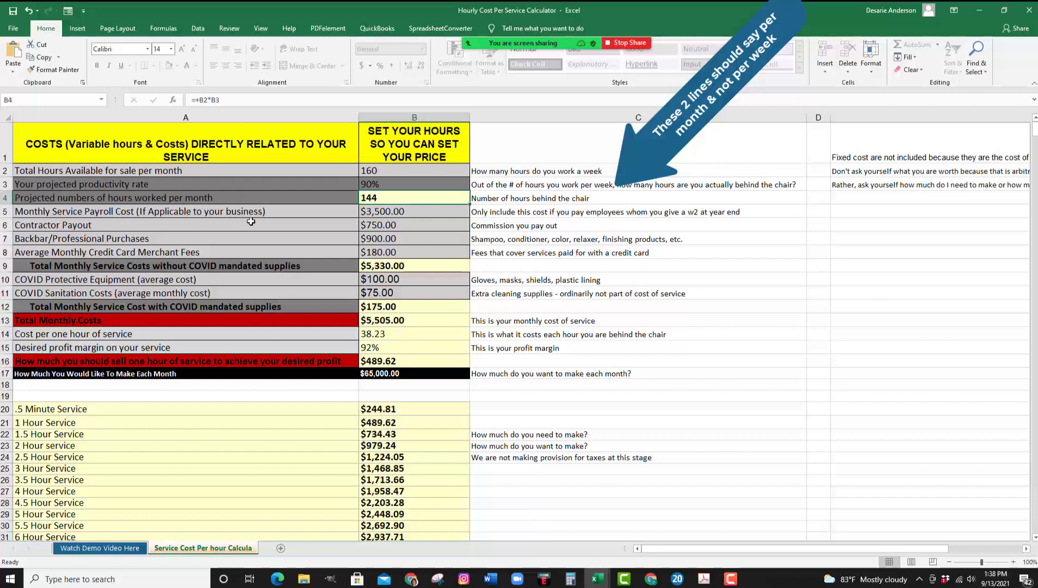
# - Set the total hours available for sale per month to 800 and the projected productivity rate to 75%
pyautogui.click(370, 173)
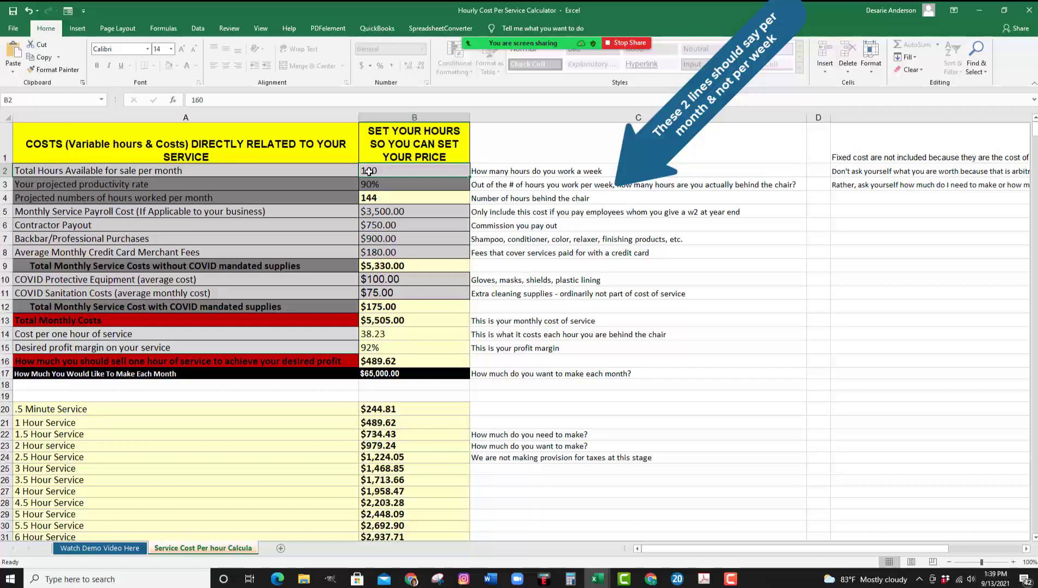
pyautogui.write('800')
pyautogui.press('Return')
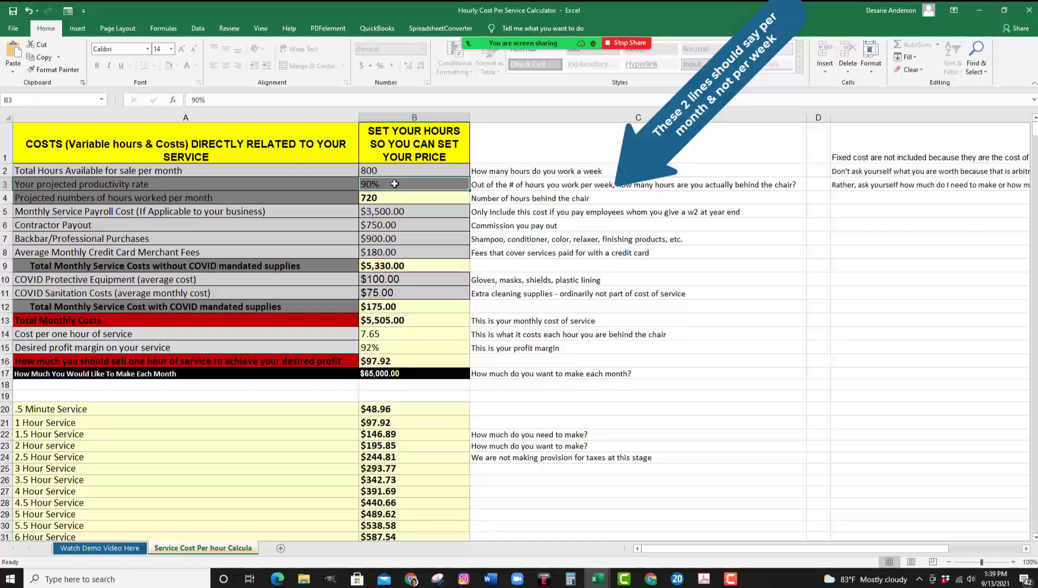
pyautogui.write('75')
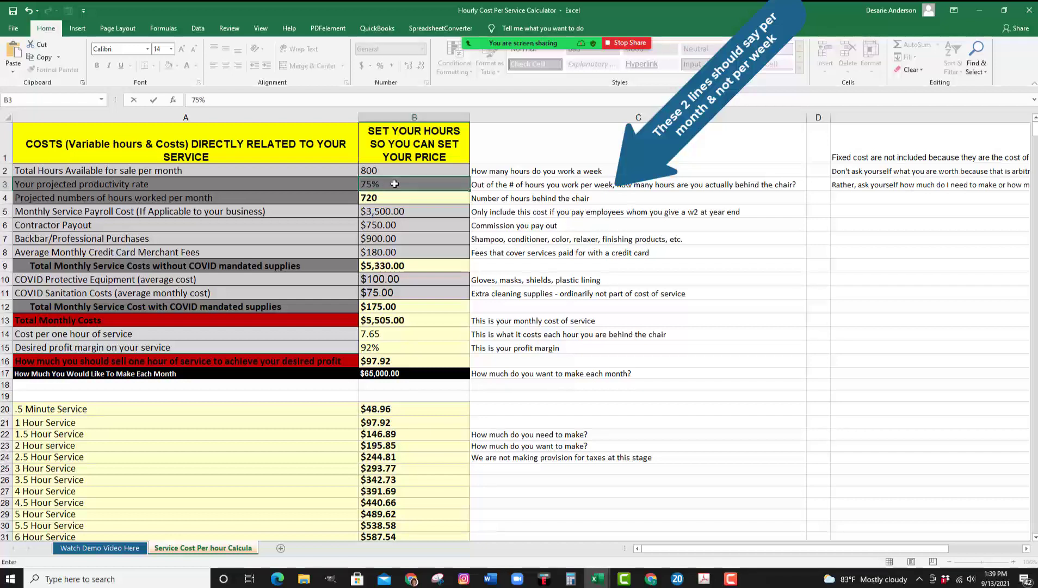
pyautogui.write('0')
pyautogui.press('BackSpace')
pyautogui.press('Return')
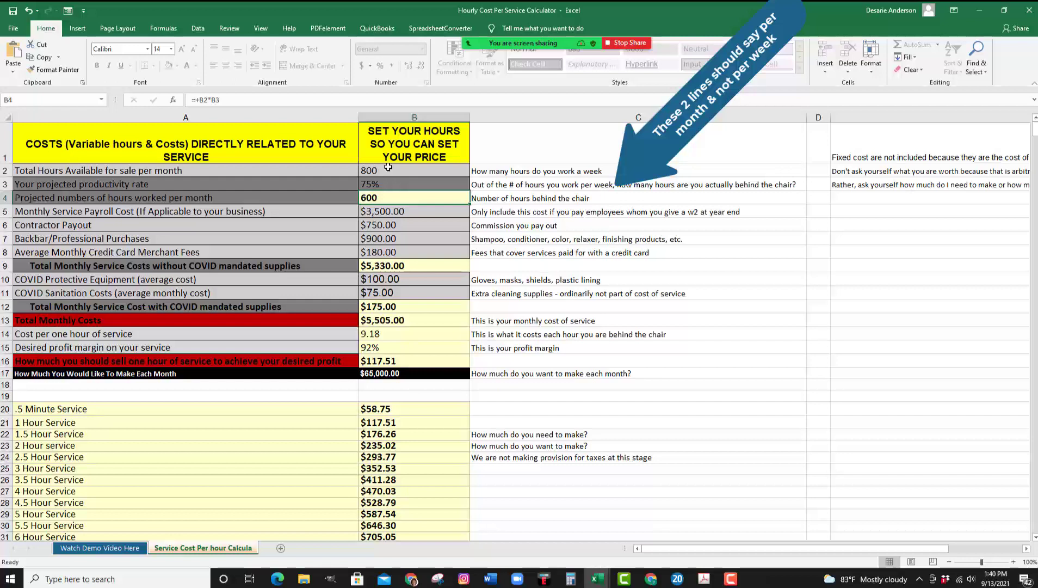
# - Set the total hours available for sale per month to 160 and the projected productivity rate to 90%
pyautogui.click(385, 169)
pyautogui.write('160')
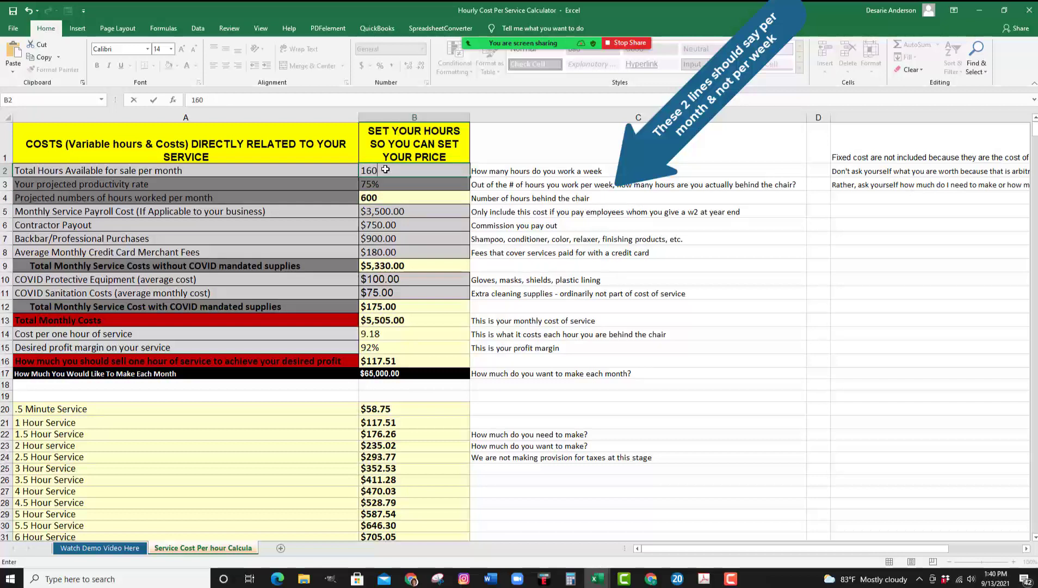
pyautogui.click(378, 183)
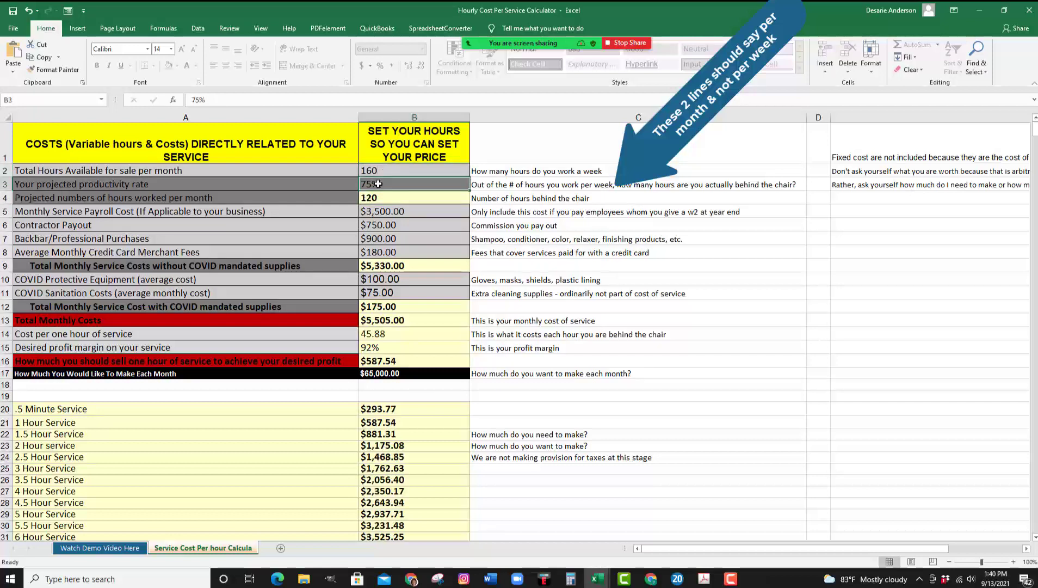
pyautogui.write('9')
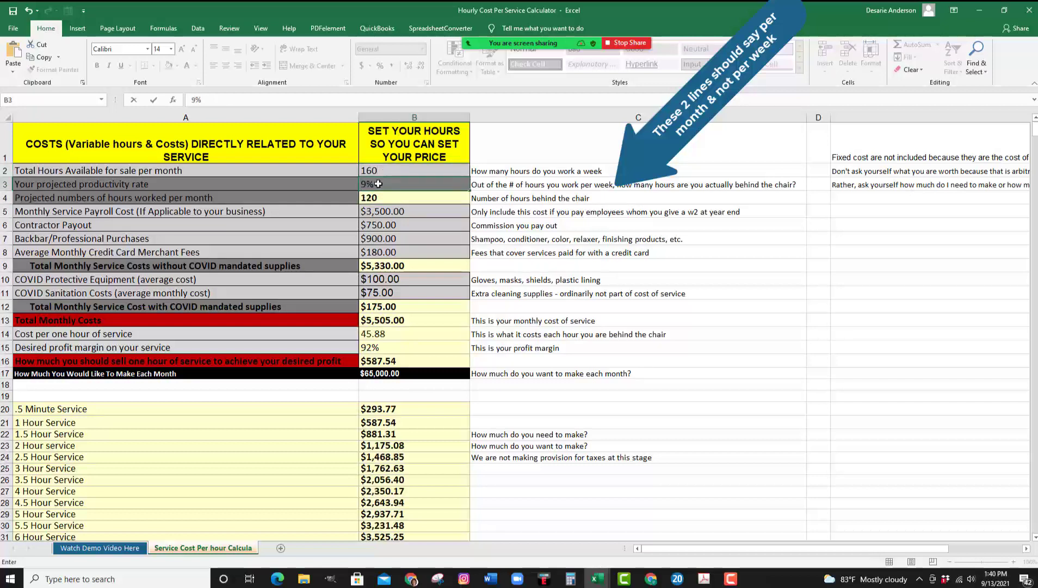
pyautogui.write('0')
pyautogui.press('Return')
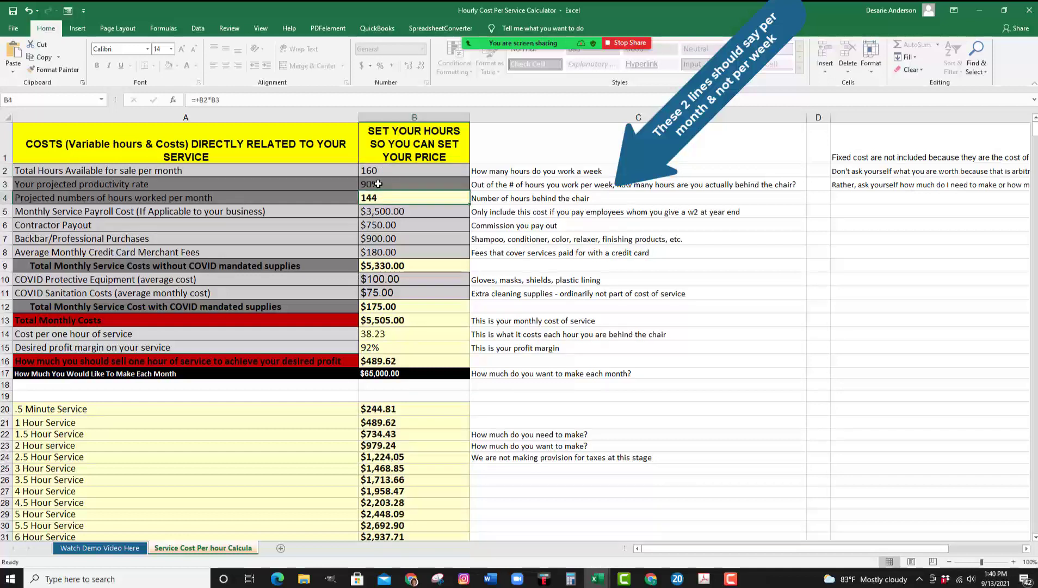
# - Set the monthly service payroll cost in B5 to 2500
pyautogui.click(378, 213)
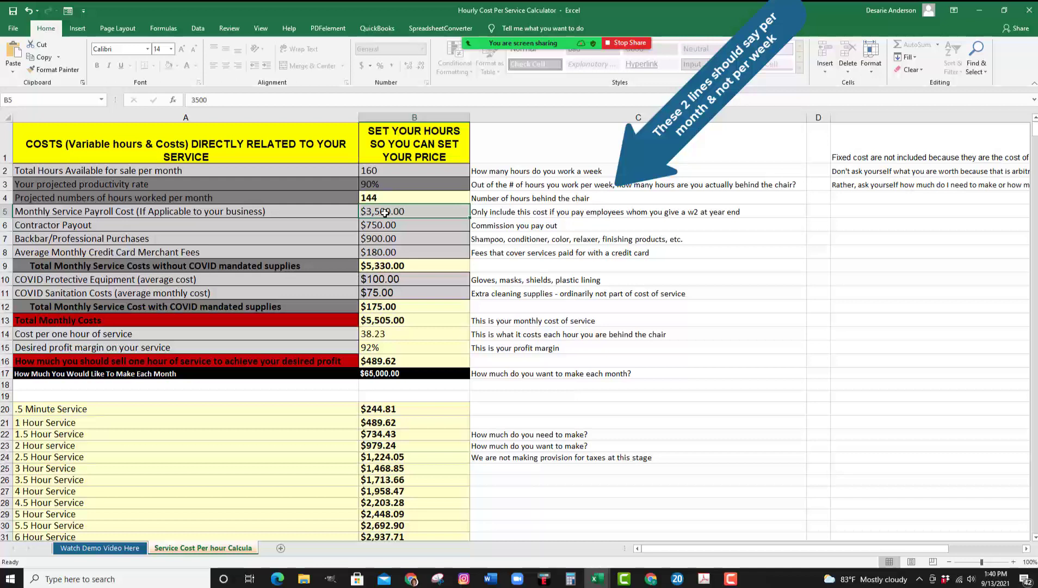
pyautogui.write('2500')
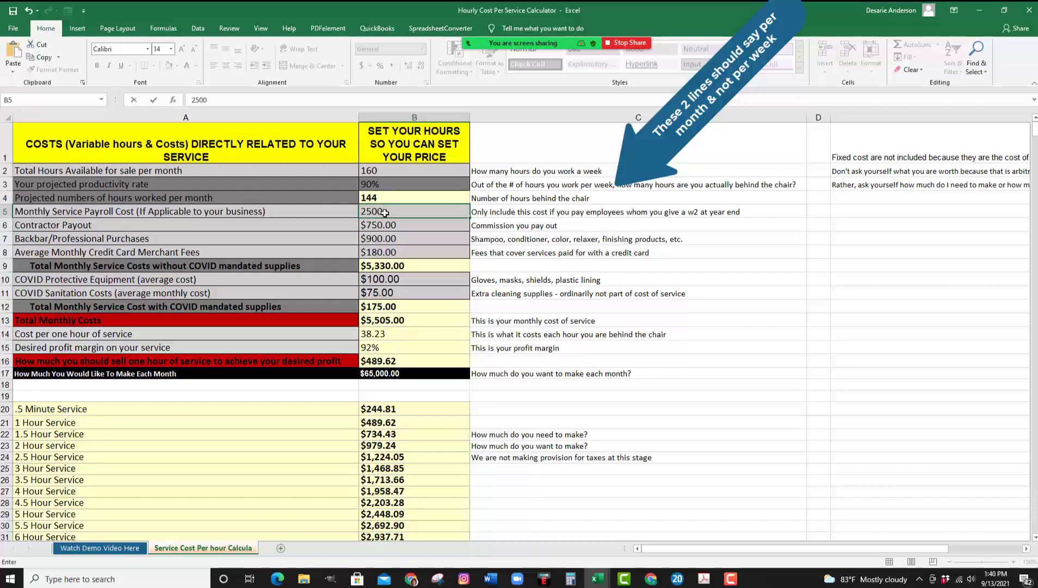
pyautogui.press('Return')
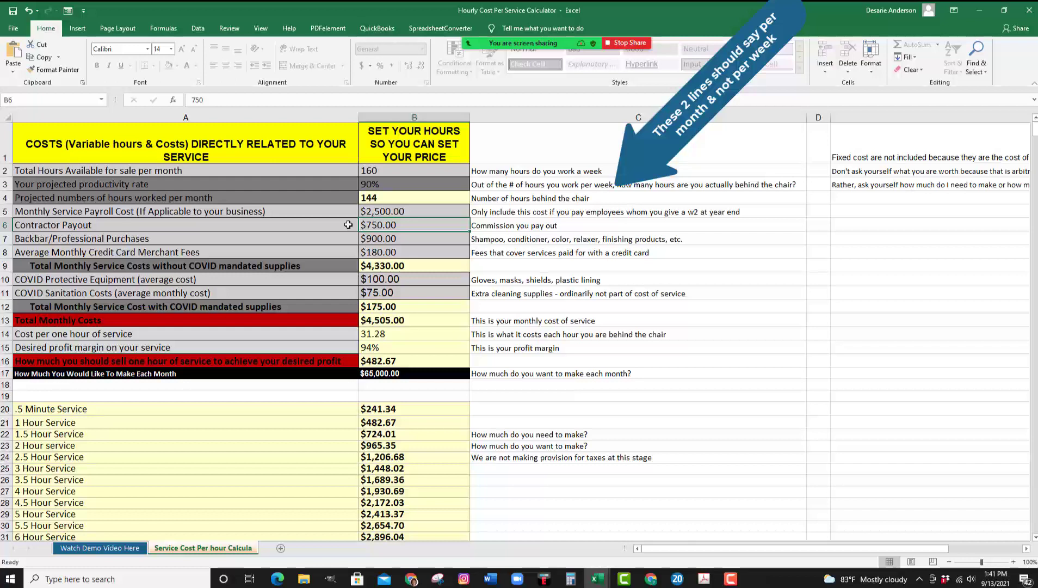
pyautogui.click(510, 227)
pyautogui.click(238, 226)
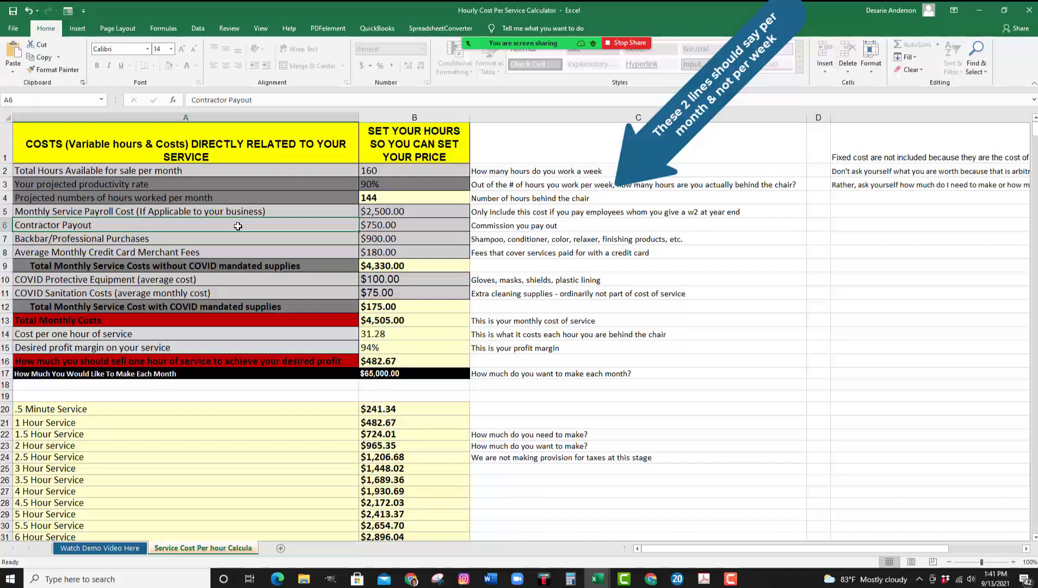
pyautogui.click(505, 226)
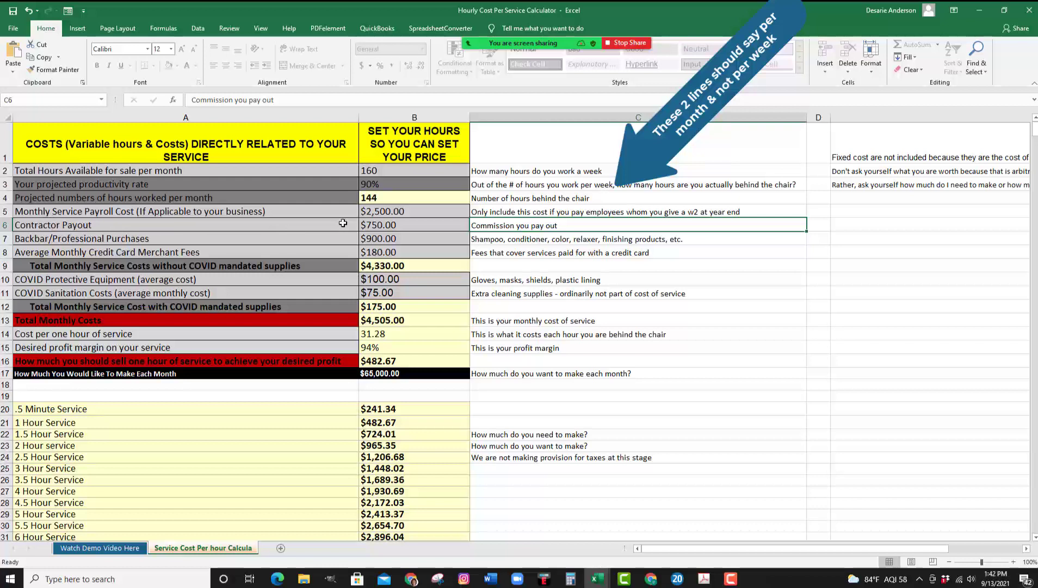
pyautogui.click(393, 225)
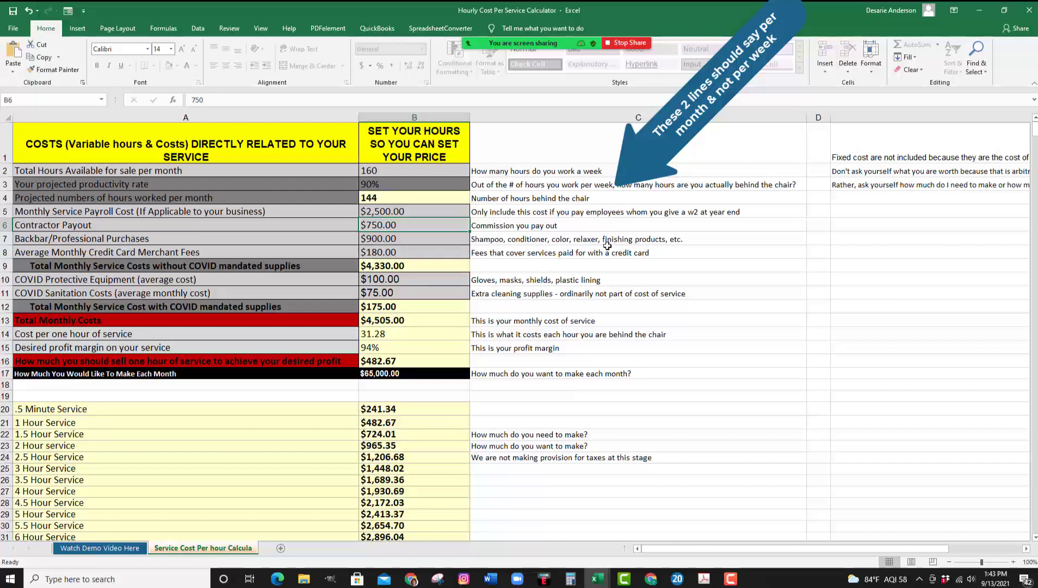
# - Set the Backbar/Professional Purchases cost in B7 to 500
pyautogui.click(381, 238)
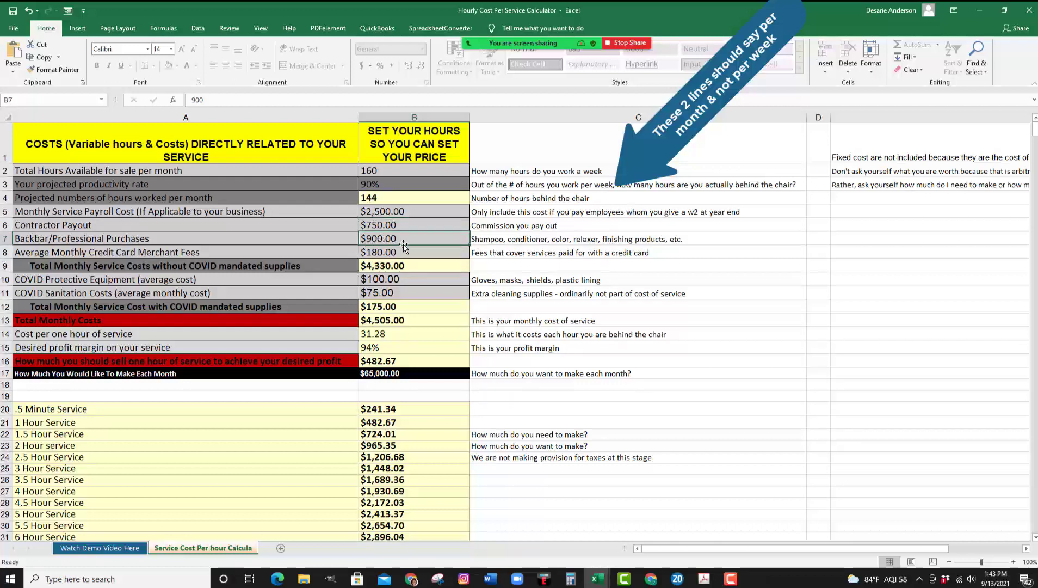
pyautogui.write('500')
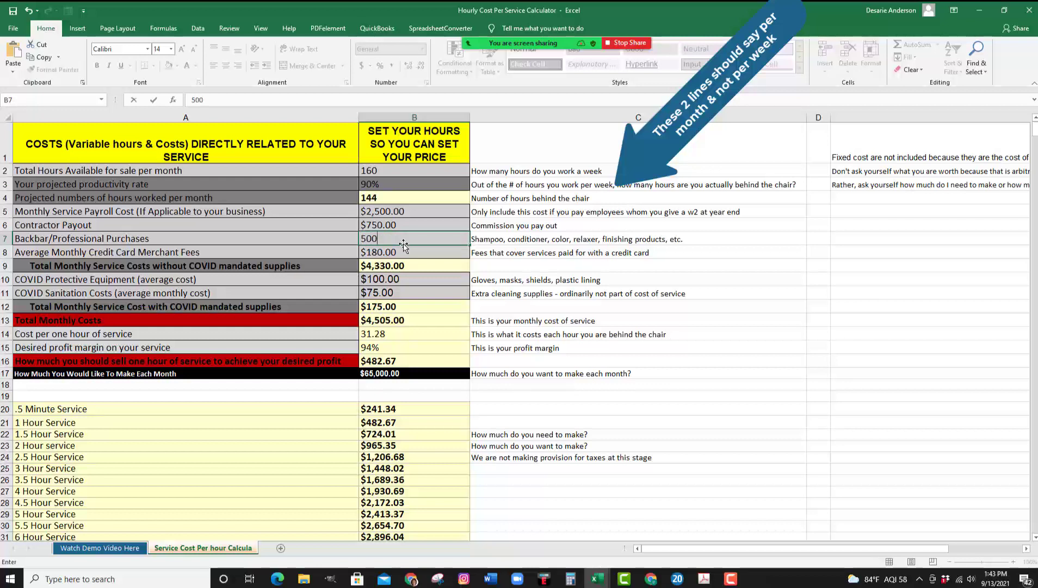
pyautogui.press('Return')
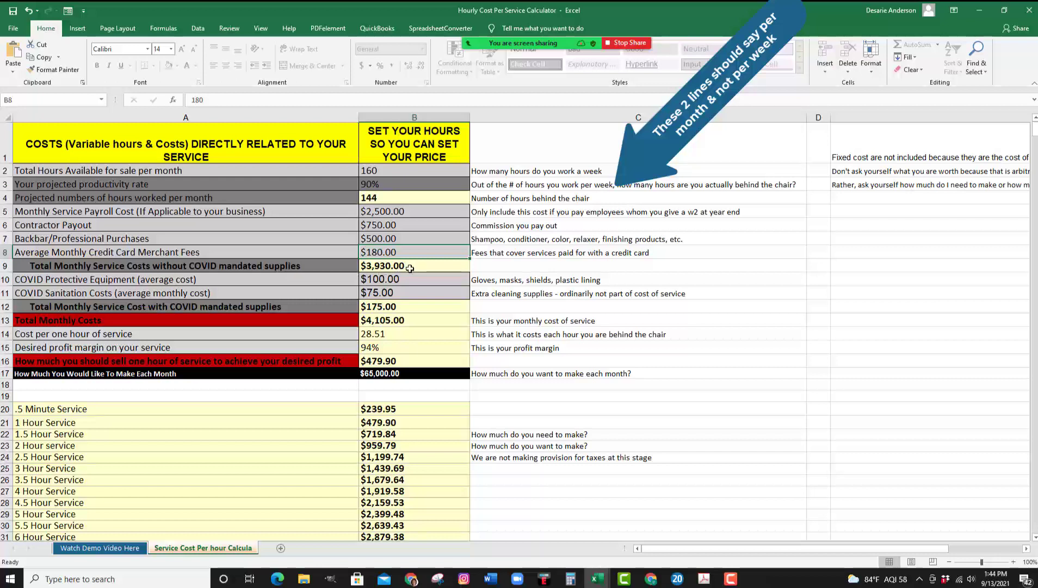
# - Set both the COVID protective equipment cost in B10 and the COVID sanitation cost in B11 to 0
pyautogui.click(371, 279)
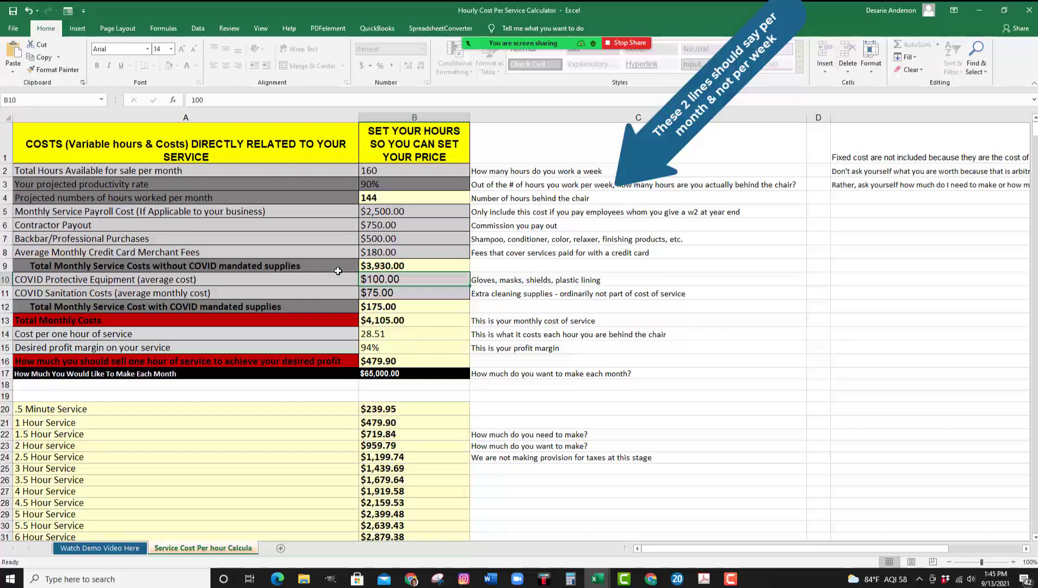
pyautogui.write('0')
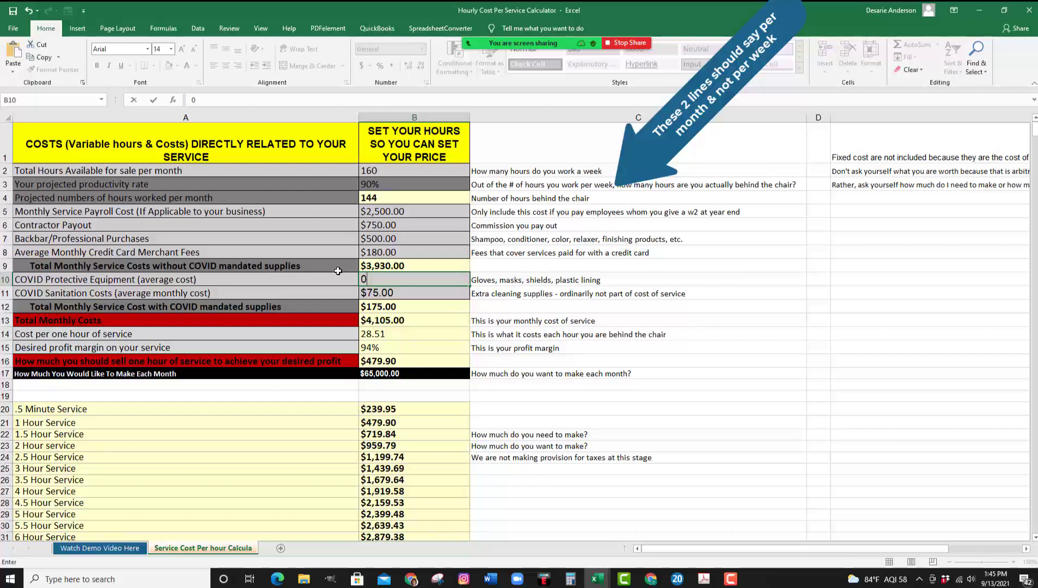
pyautogui.press('Return')
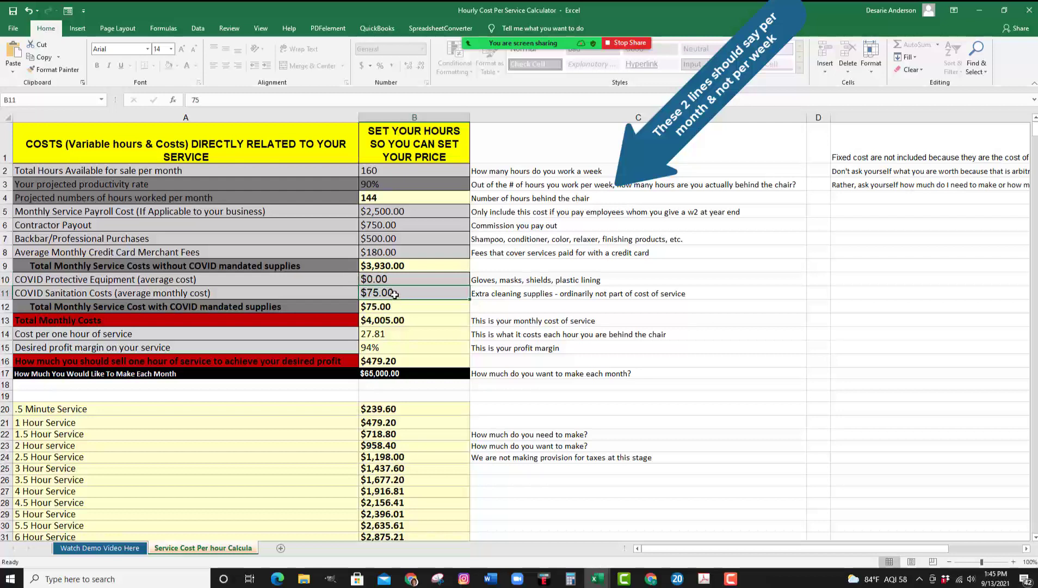
pyautogui.write('0')
pyautogui.press('Return')
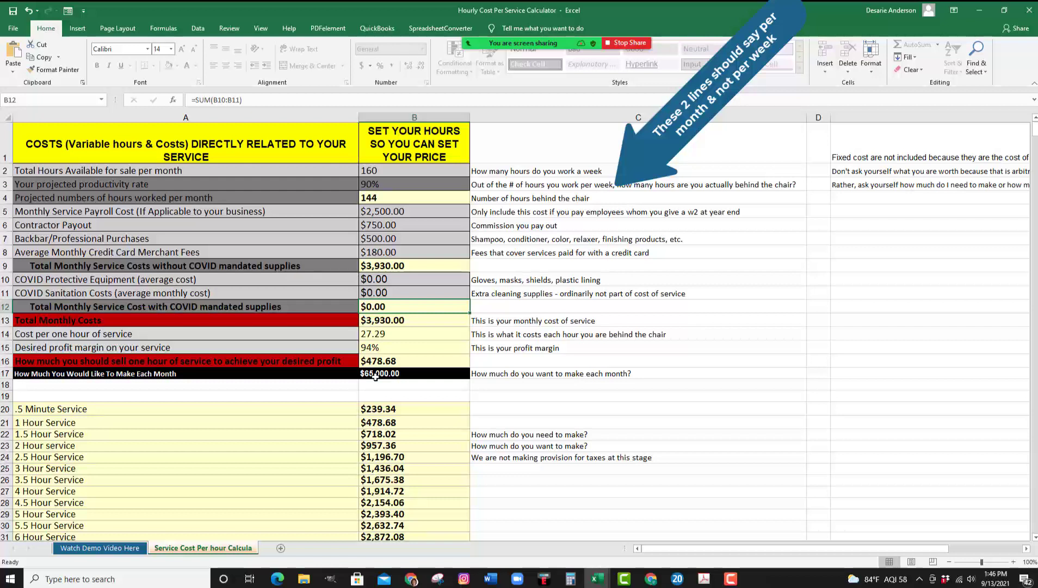
# - Set the amount you would like to make each month in B17 to 18000
pyautogui.scroll(-1, 288, 351)
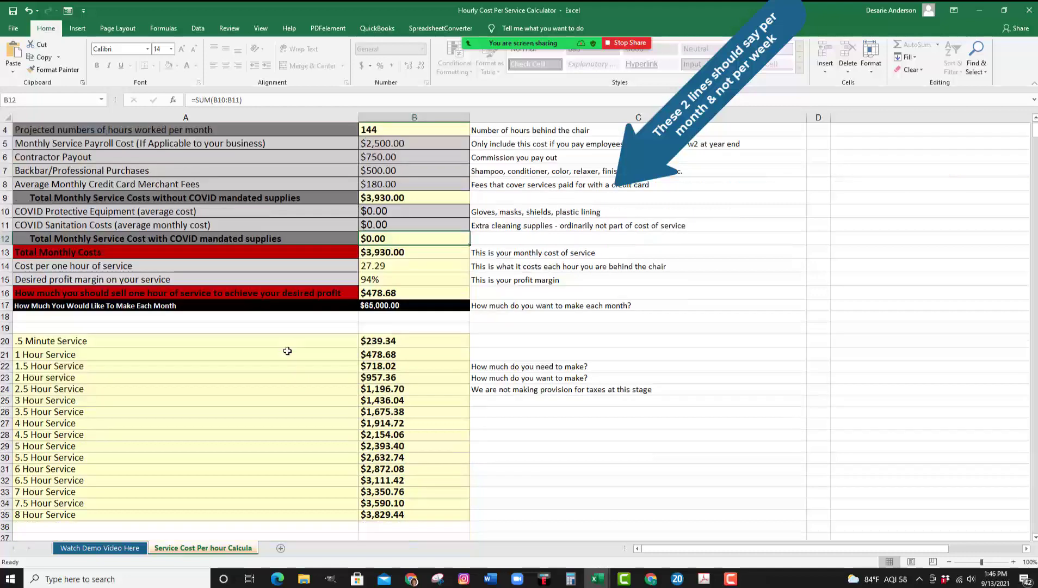
pyautogui.scroll(-1, 287, 351)
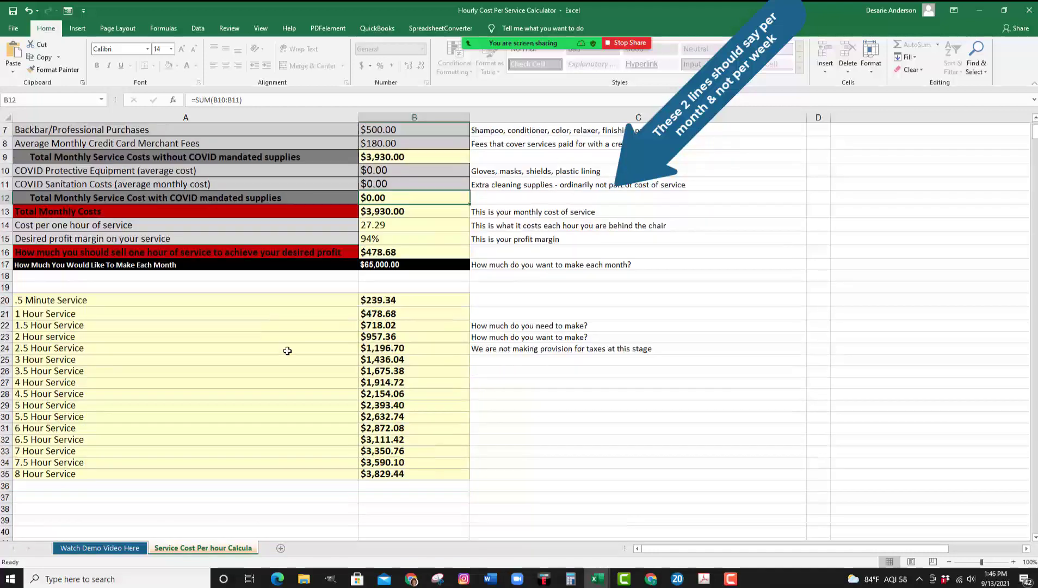
pyautogui.scroll(2, 287, 350)
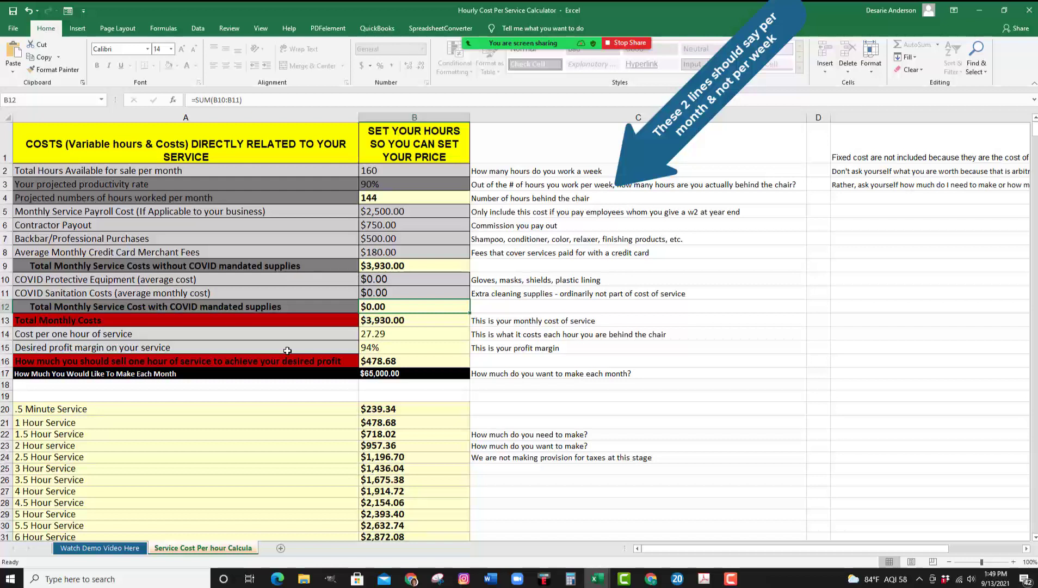
pyautogui.click(372, 374)
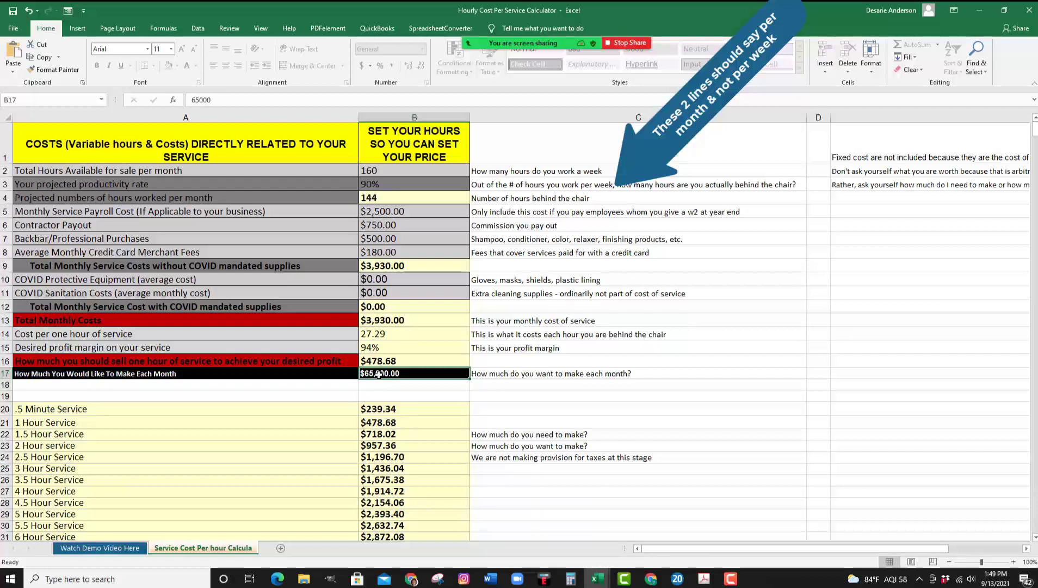
pyautogui.write('18000')
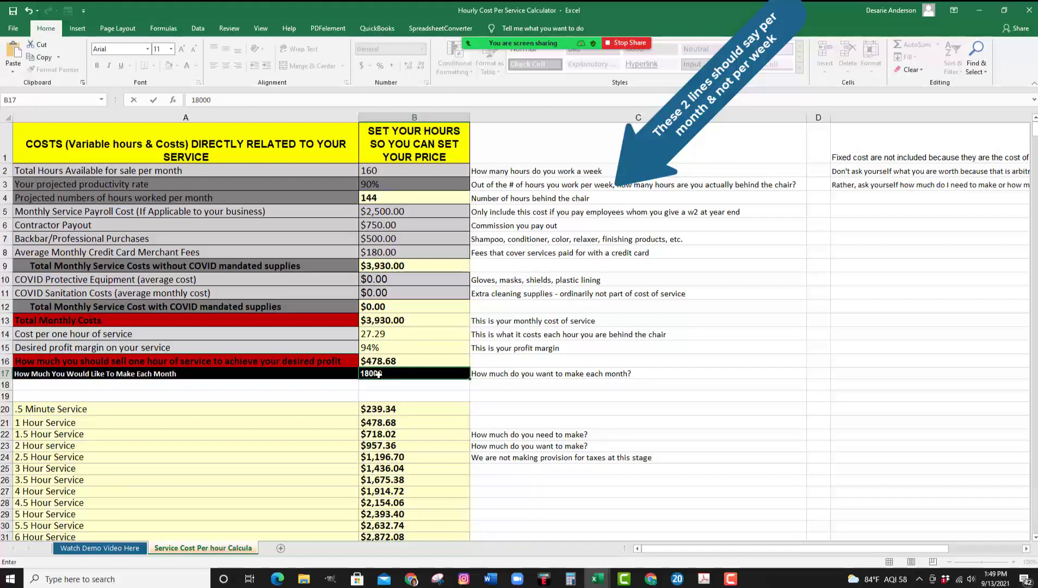
pyautogui.press('Return')
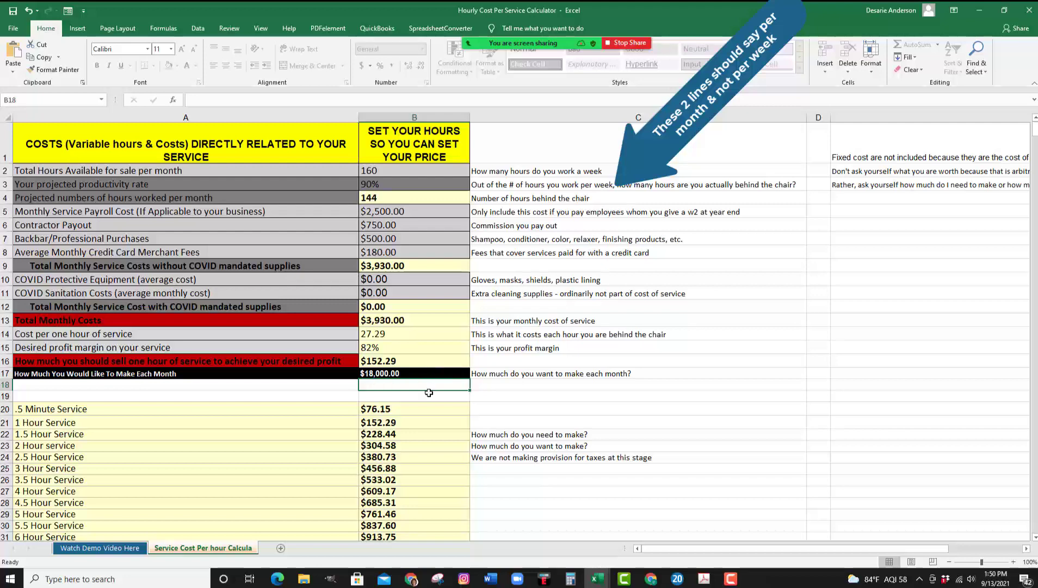
# - Examine the calculated prices in the service table from the .5 Minute Service through the 8 Hour Service
pyautogui.scroll(-1, 428, 391)
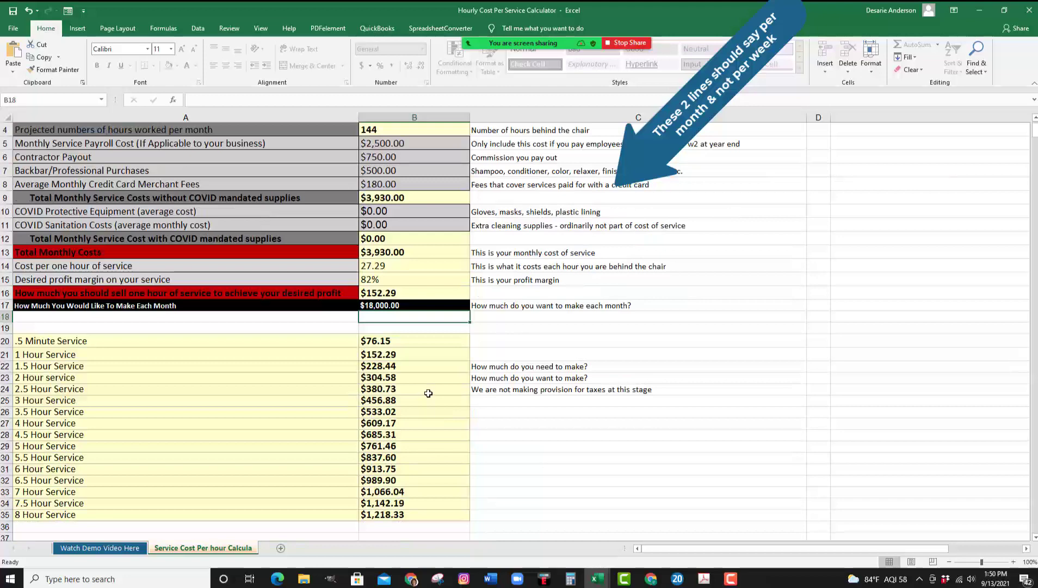
pyautogui.scroll(1, 428, 392)
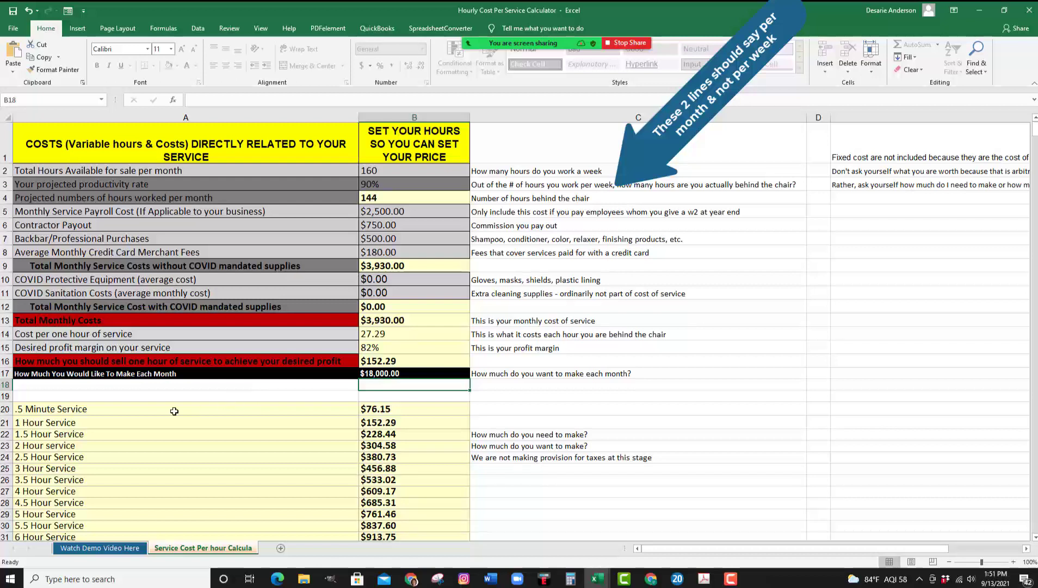
pyautogui.click(75, 409)
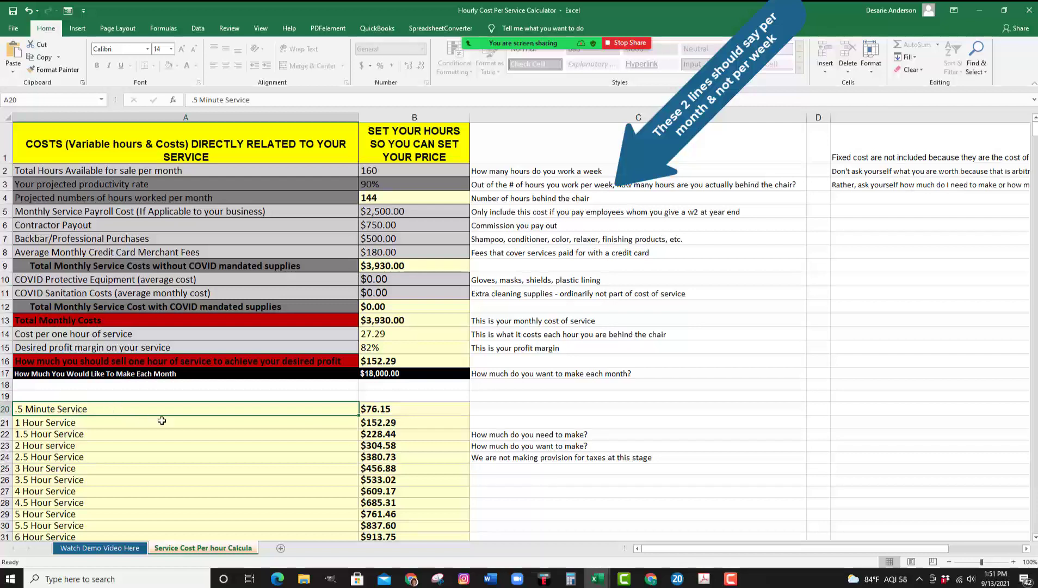
pyautogui.click(389, 413)
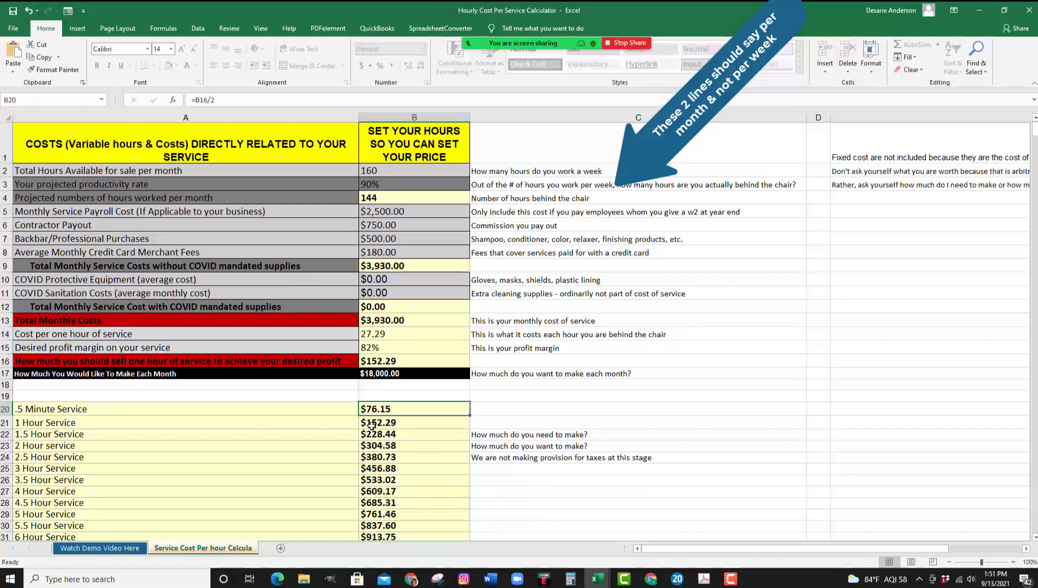
pyautogui.press('Down')
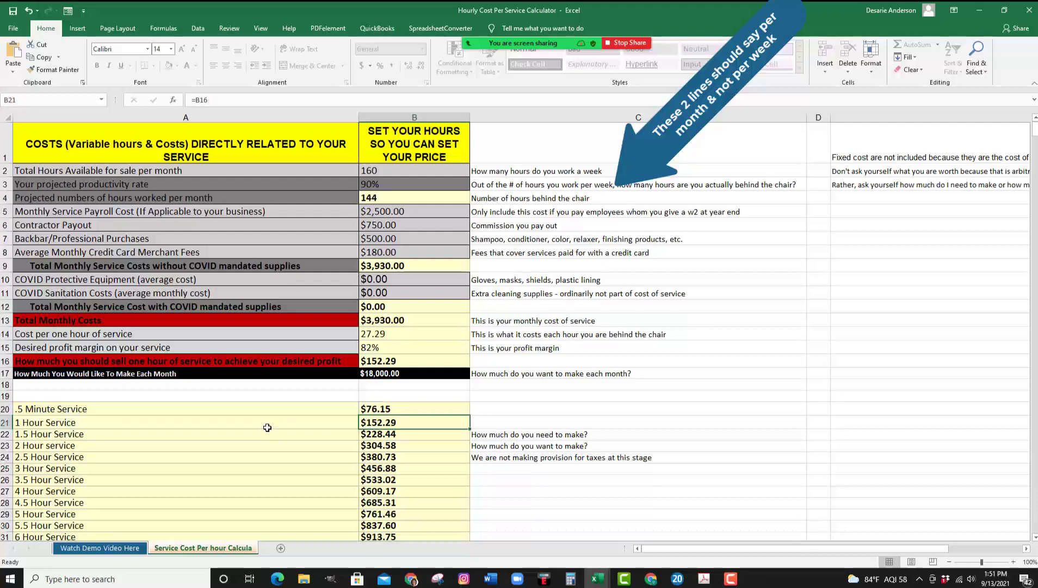
pyautogui.scroll(-2, 283, 423)
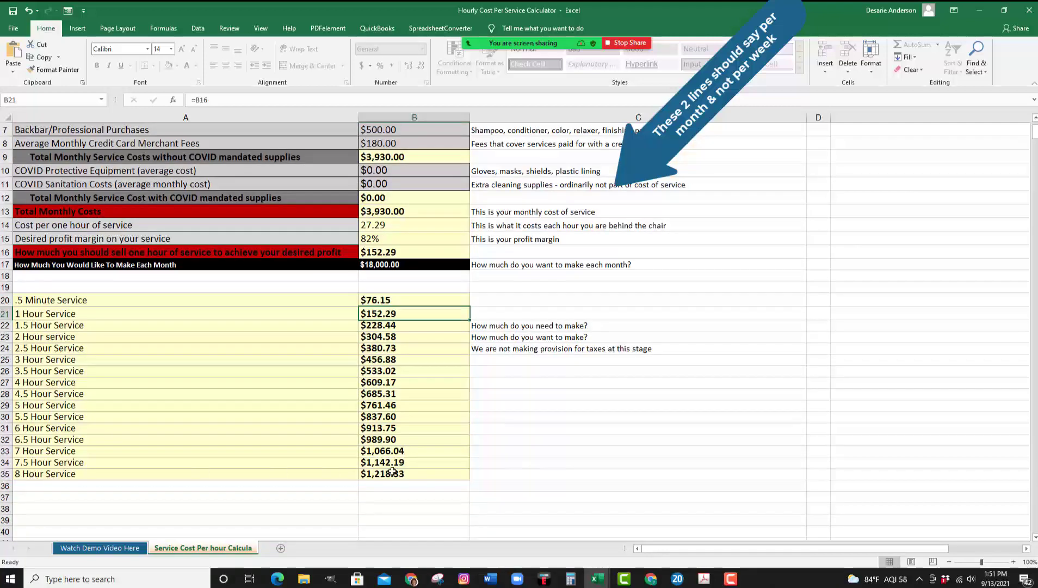
pyautogui.click(410, 474)
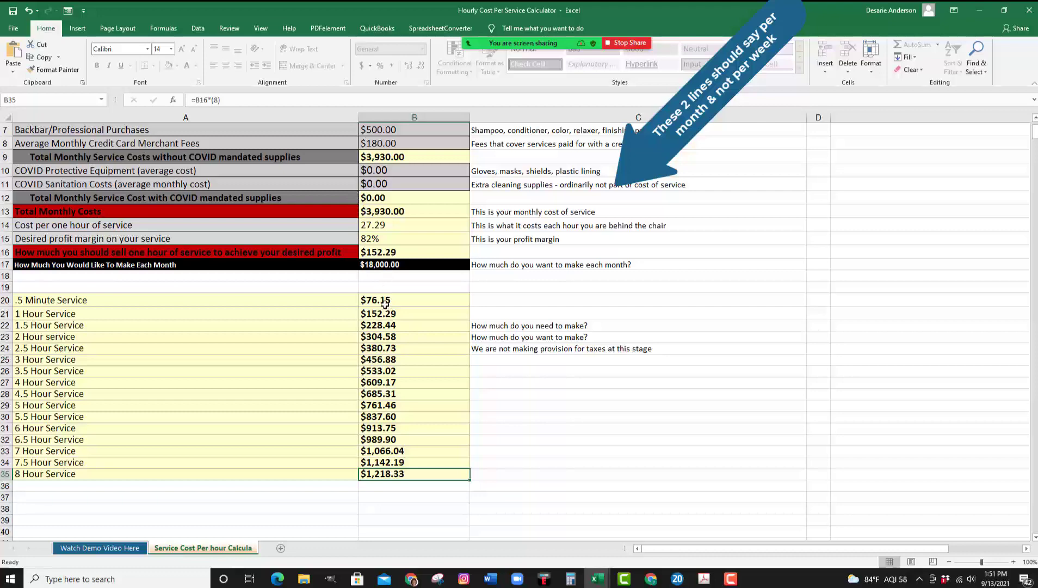
pyautogui.scroll(2, 400, 190)
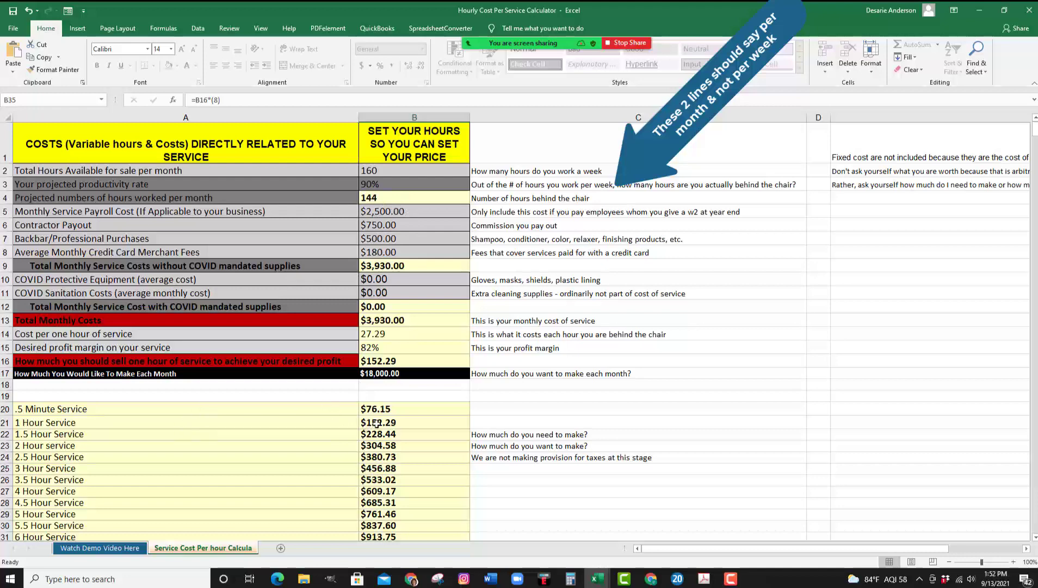
pyautogui.scroll(-2, 380, 363)
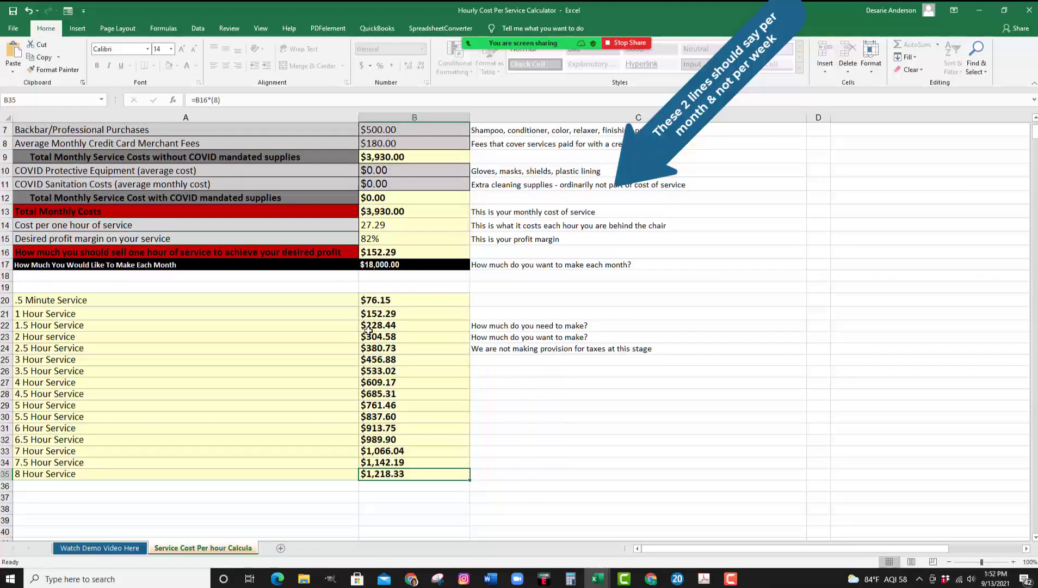
pyautogui.scroll(2, 373, 378)
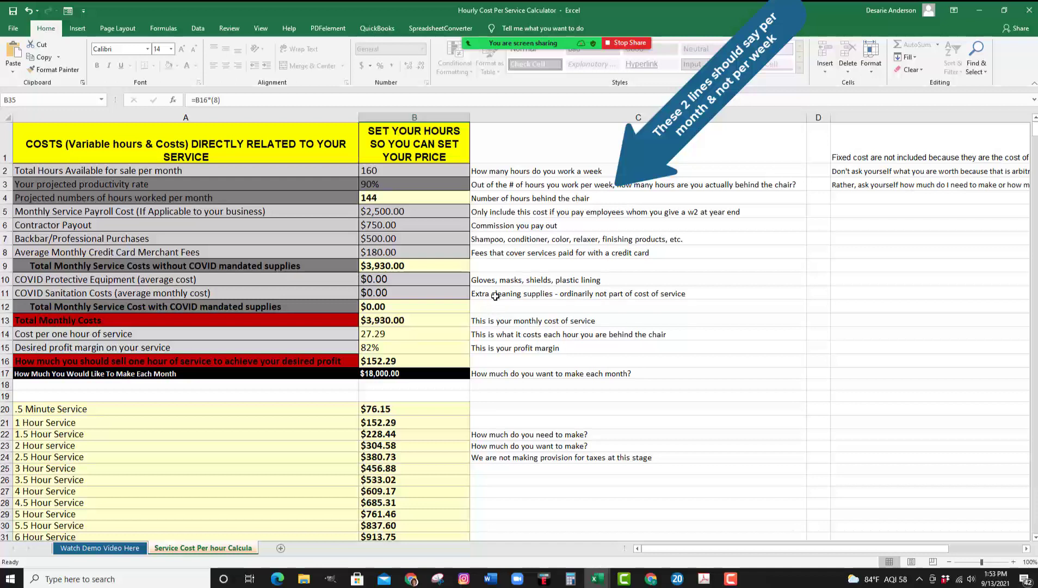
# - Set the average COVID protective equipment cost in B10 to 150
pyautogui.click(494, 295)
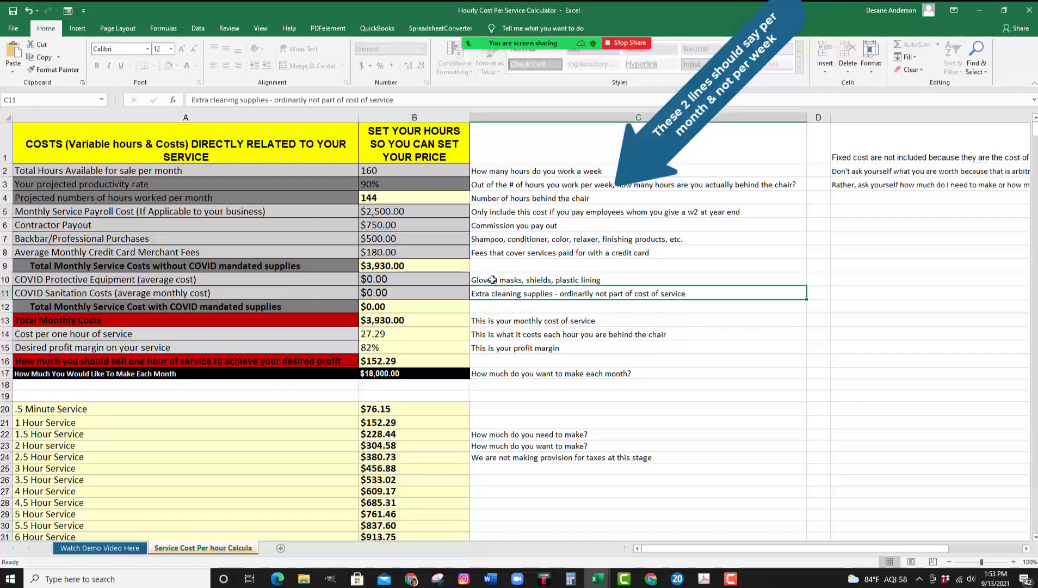
pyautogui.click(491, 279)
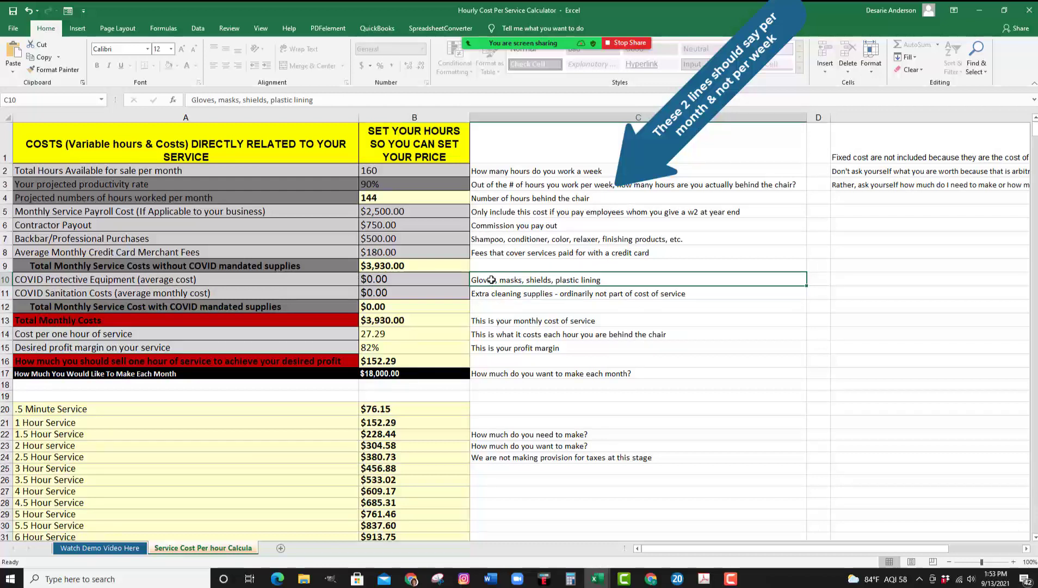
pyautogui.click(384, 280)
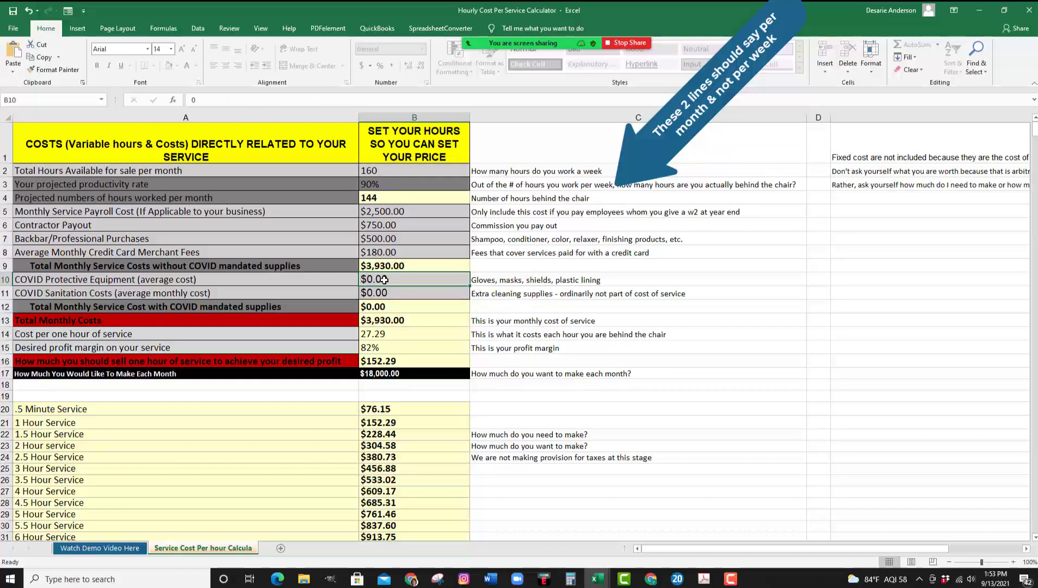
pyautogui.write('250')
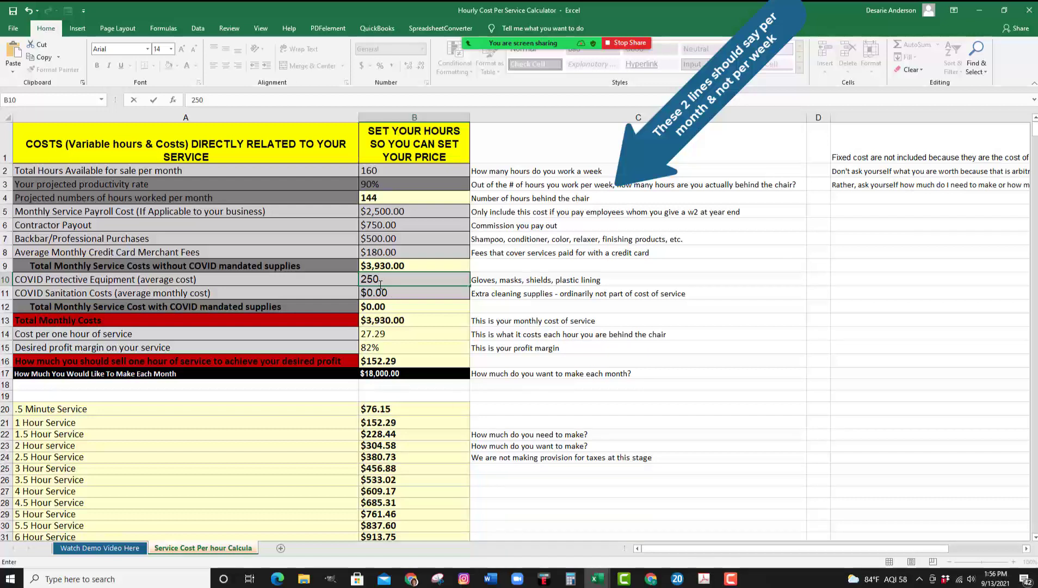
pyautogui.press('BackSpace')
pyautogui.press('BackSpace')
pyautogui.press('BackSpace')
pyautogui.write('150')
pyautogui.press('Return')
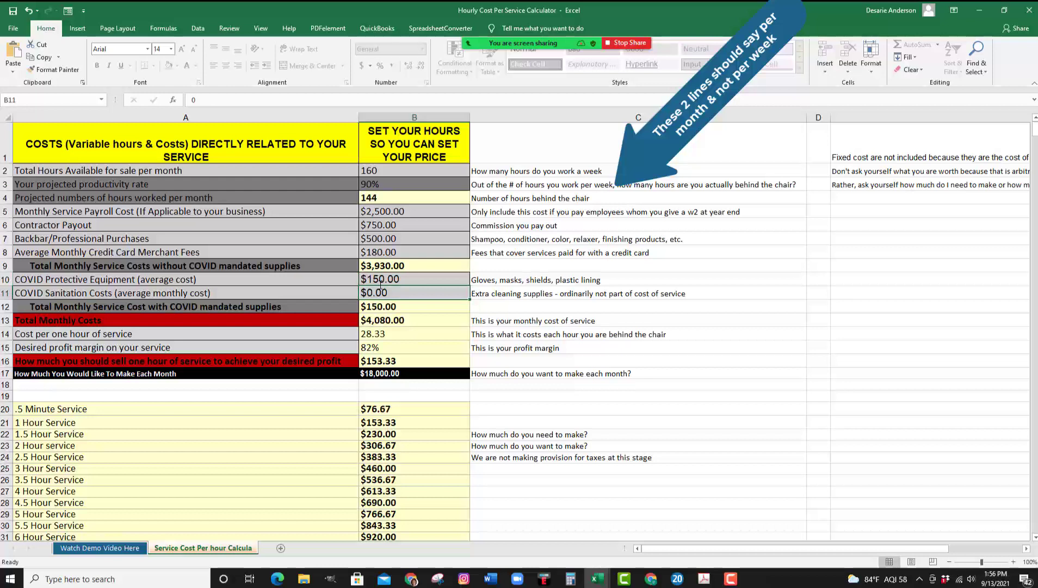
# - Reset the COVID protective equipment cost in B10 to 0
pyautogui.click(378, 268)
pyautogui.click(376, 280)
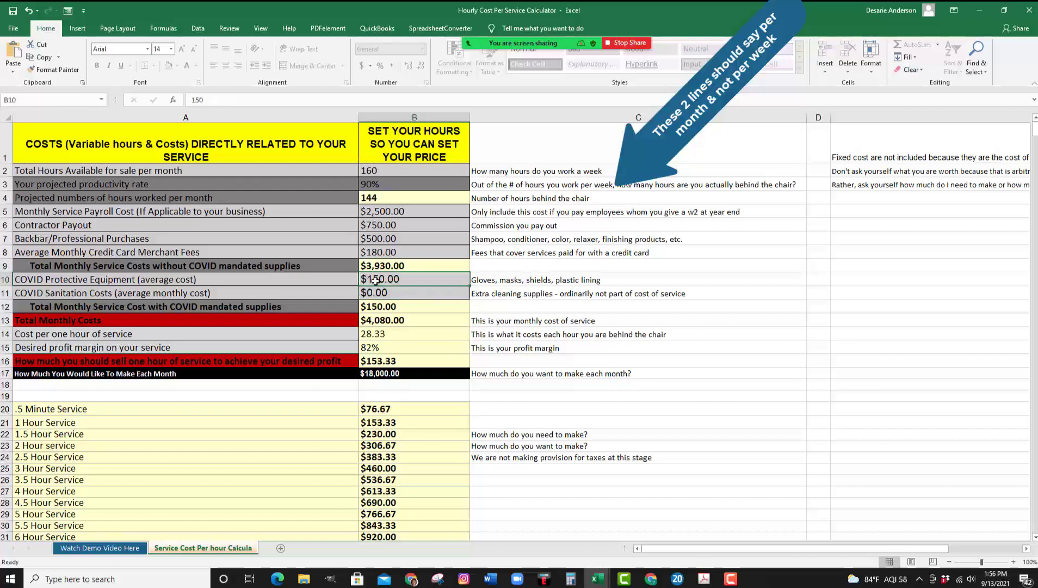
pyautogui.write('0')
pyautogui.press('Return')
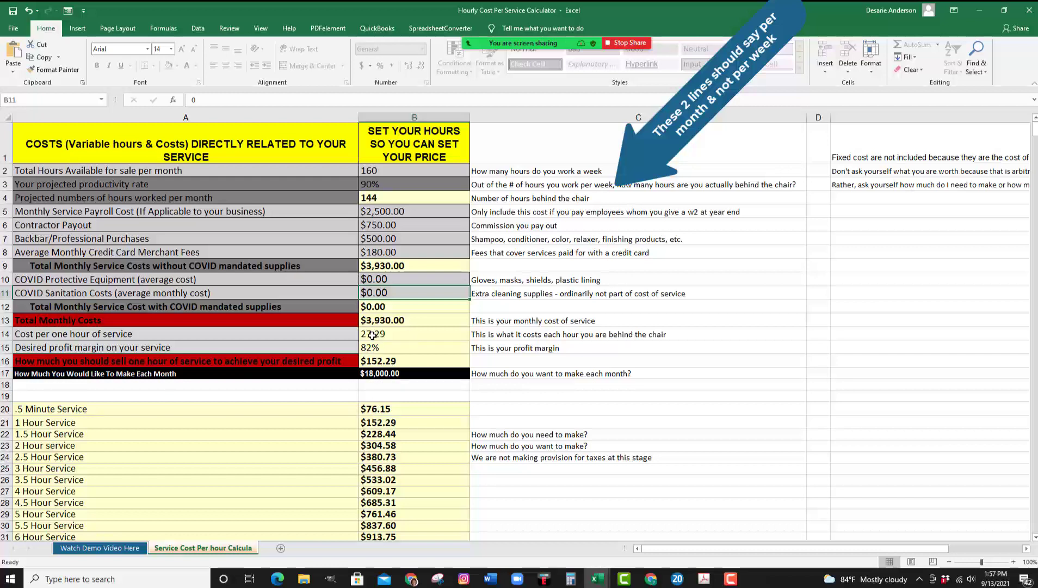
# - Set the average COVID protective equipment cost in B10 to 150 and the monthly COVID sanitation cost in B11 to 100
pyautogui.click(376, 279)
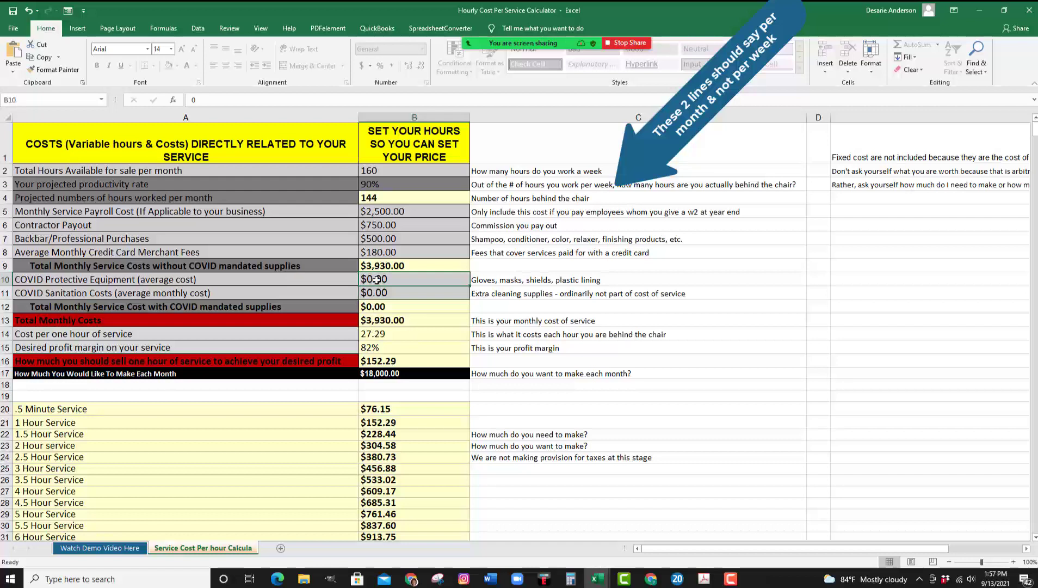
pyautogui.write('25')
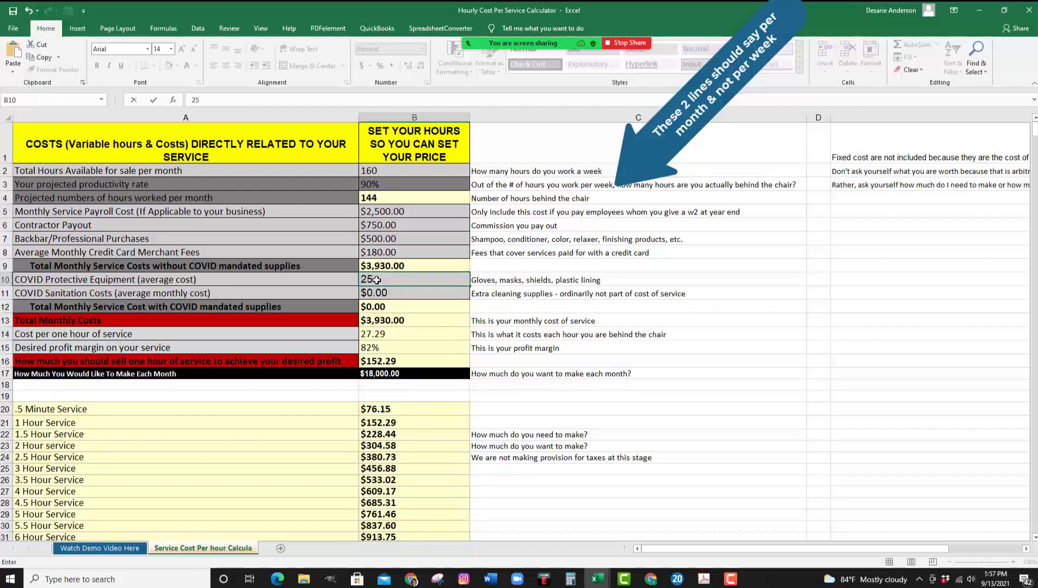
pyautogui.press('BackSpace')
pyautogui.press('BackSpace')
pyautogui.write('150')
pyautogui.write('.0')
pyautogui.press('Return')
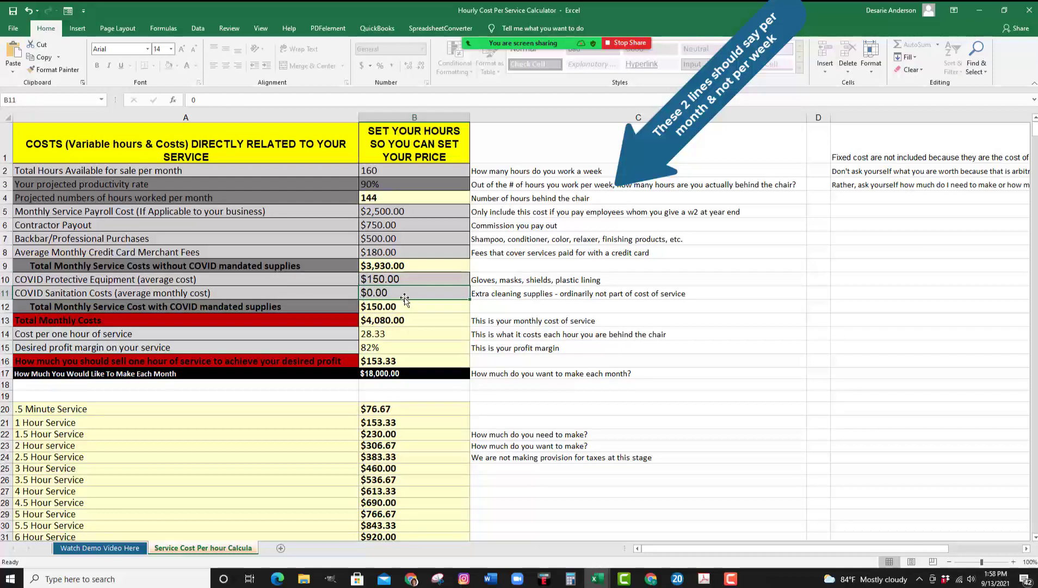
pyautogui.write('100')
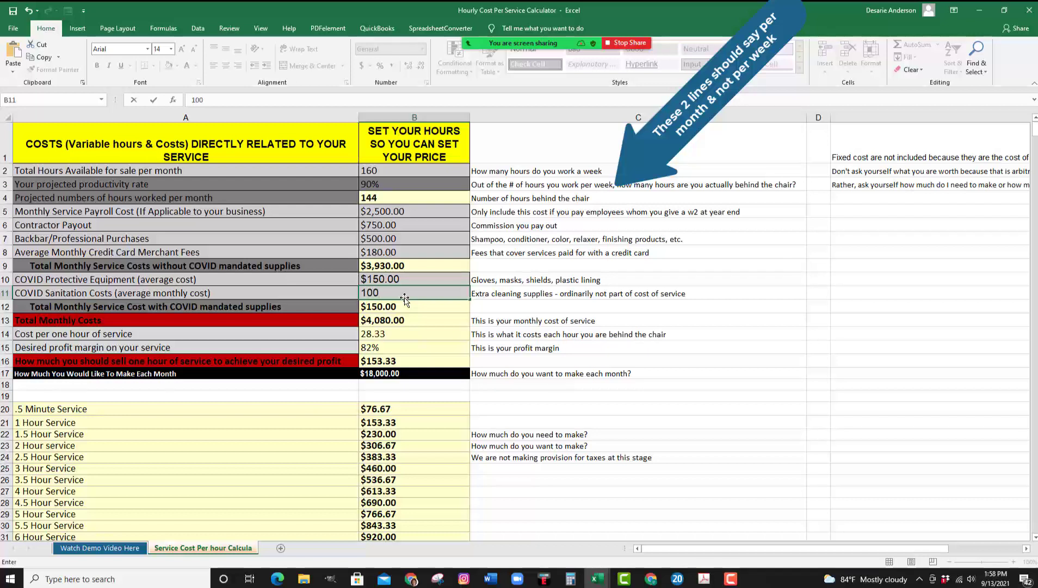
pyautogui.press('Return')
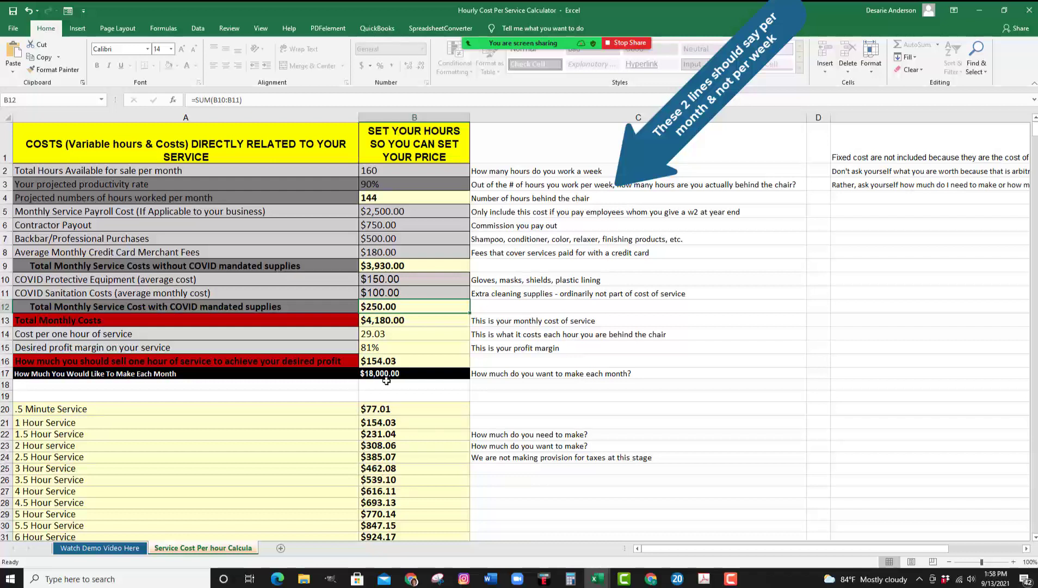
# - Reset both the COVID protective equipment cost in B10 and the COVID sanitation cost in B11 to 0
pyautogui.click(399, 278)
pyautogui.write('0')
pyautogui.press('Return')
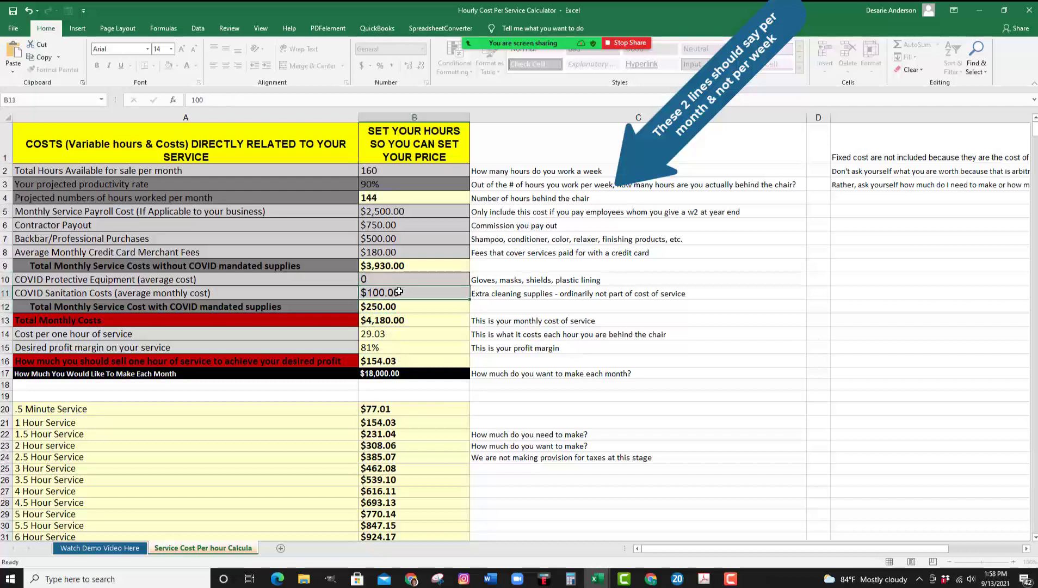
pyautogui.write('0')
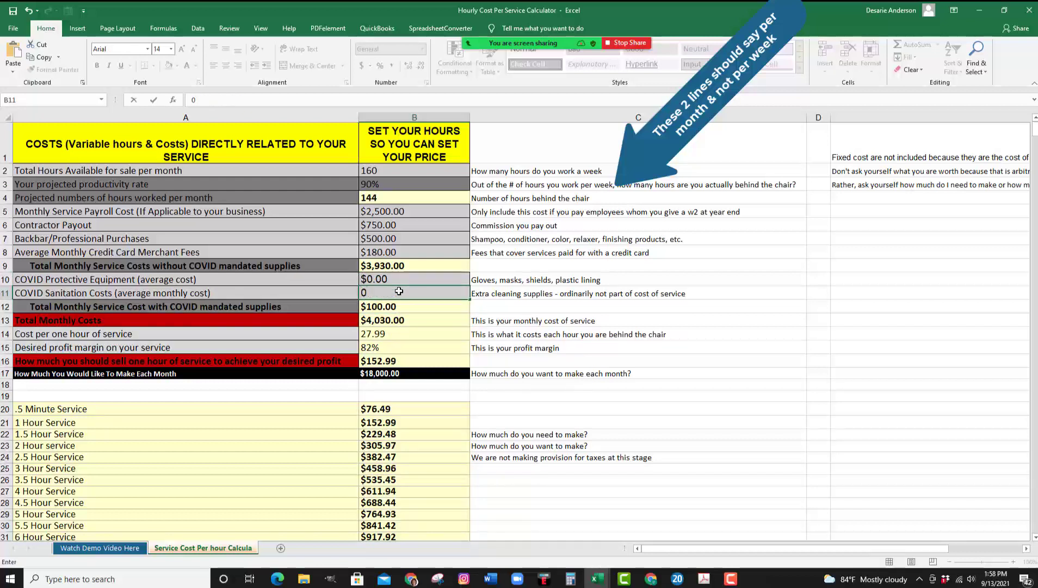
pyautogui.press('Return')
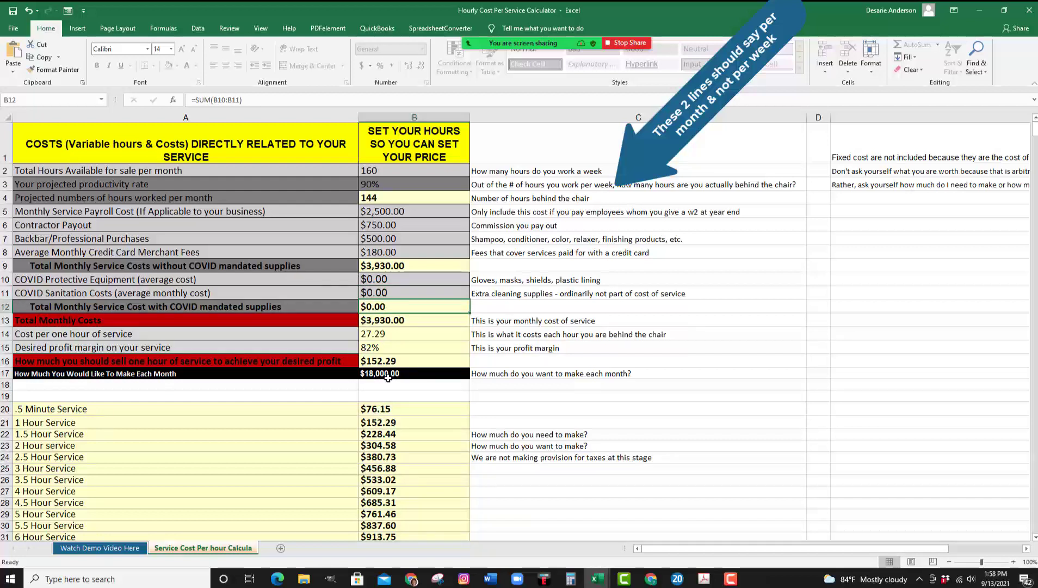
# - Enter 150 for COVID protective equipment in B10 and 100 for COVID sanitation costs in B11
pyautogui.click(387, 278)
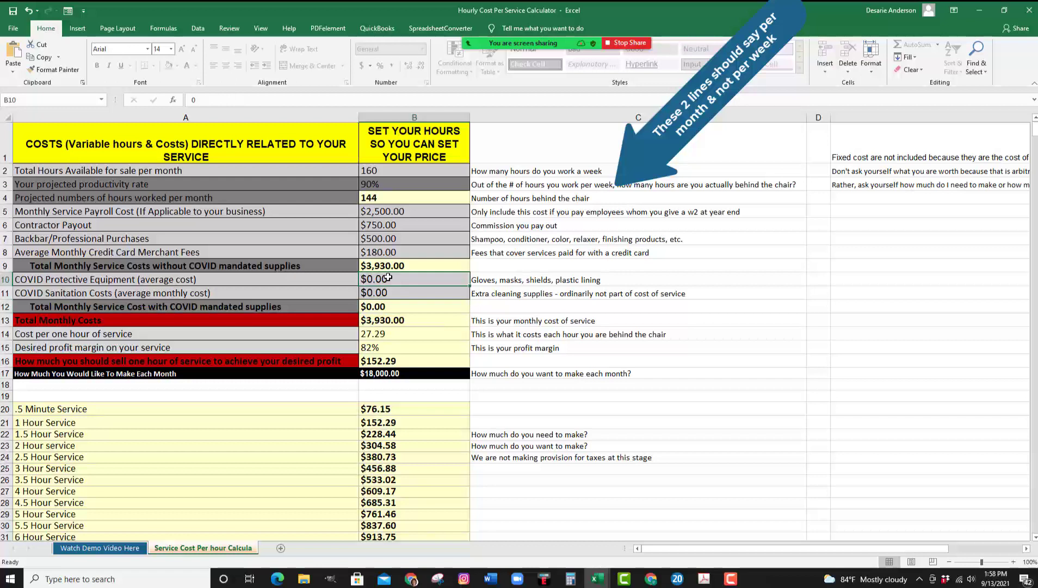
pyautogui.write('150')
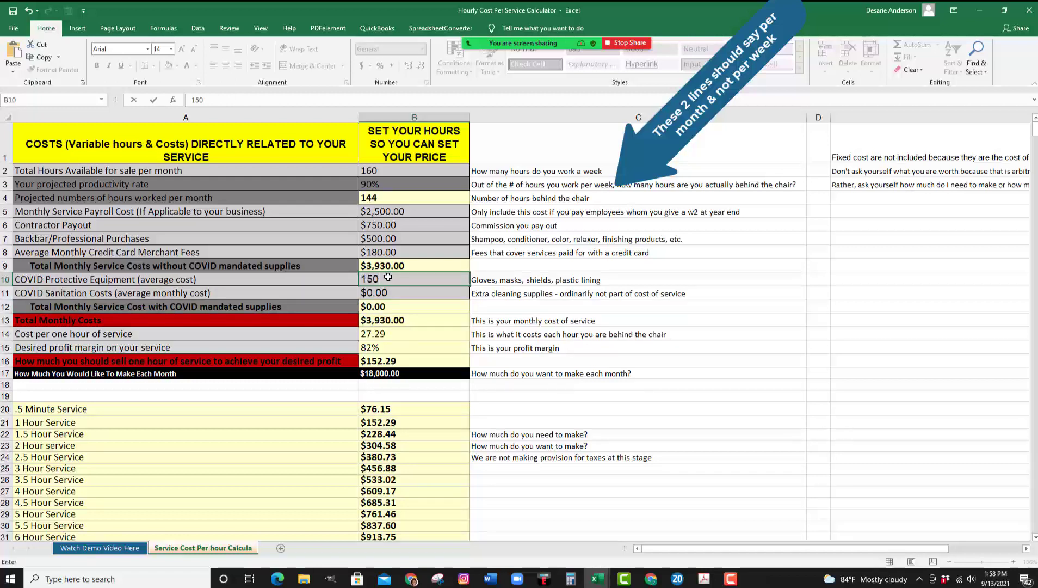
pyautogui.press('Return')
pyautogui.write('1000')
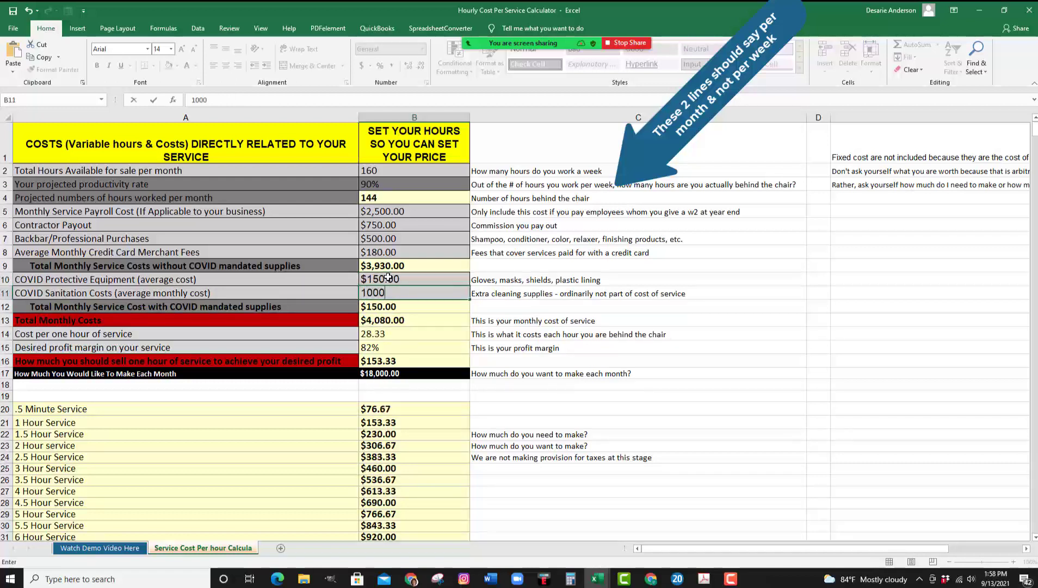
pyautogui.press('BackSpace')
pyautogui.press('Return')
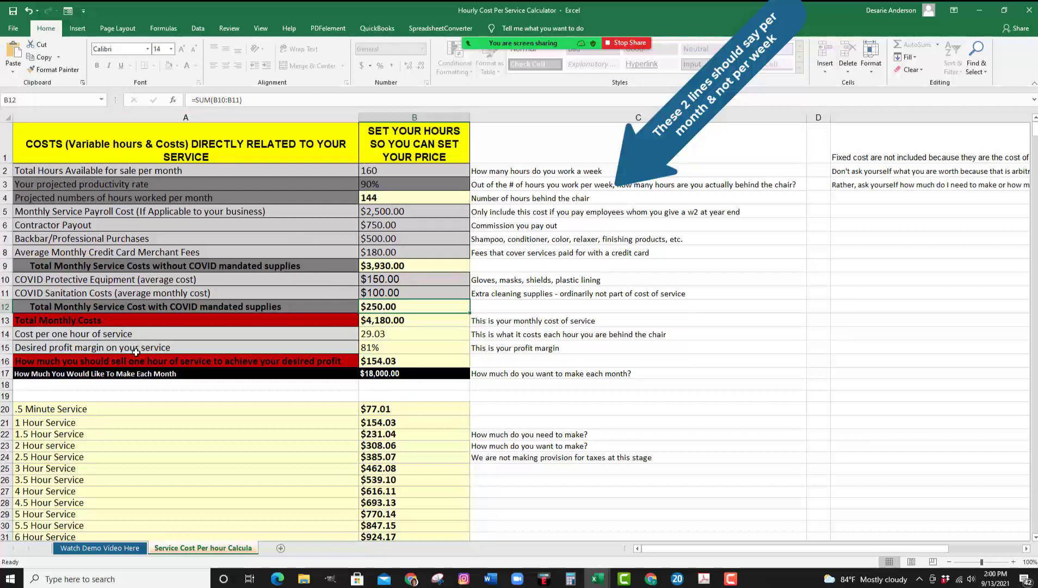
# - Review the desired monthly income in B17 and the service prices from the .5 Minute Service through the 8 Hour Service
pyautogui.click(398, 374)
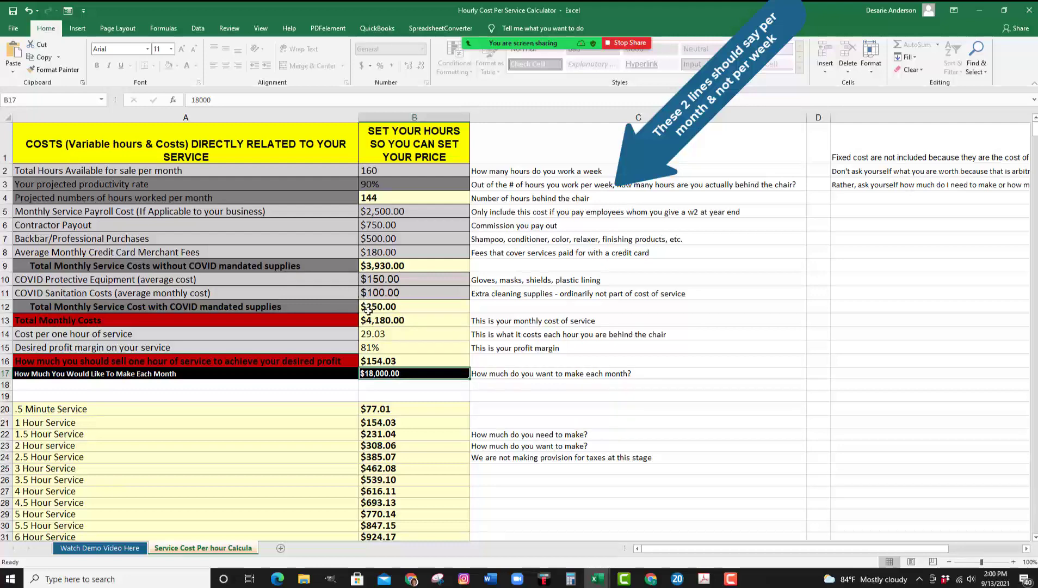
pyautogui.scroll(-1, 403, 372)
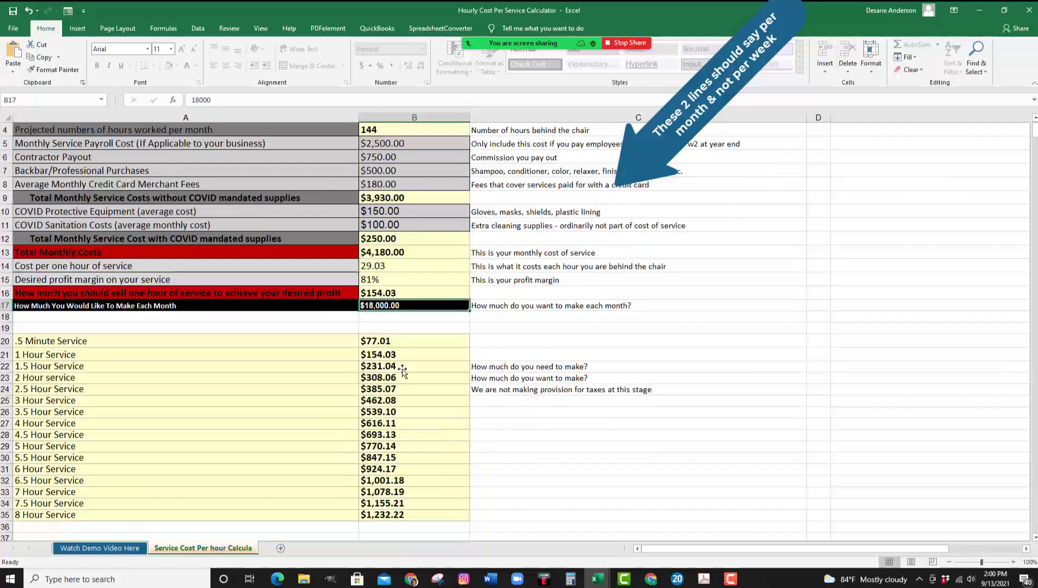
pyautogui.scroll(1, 403, 372)
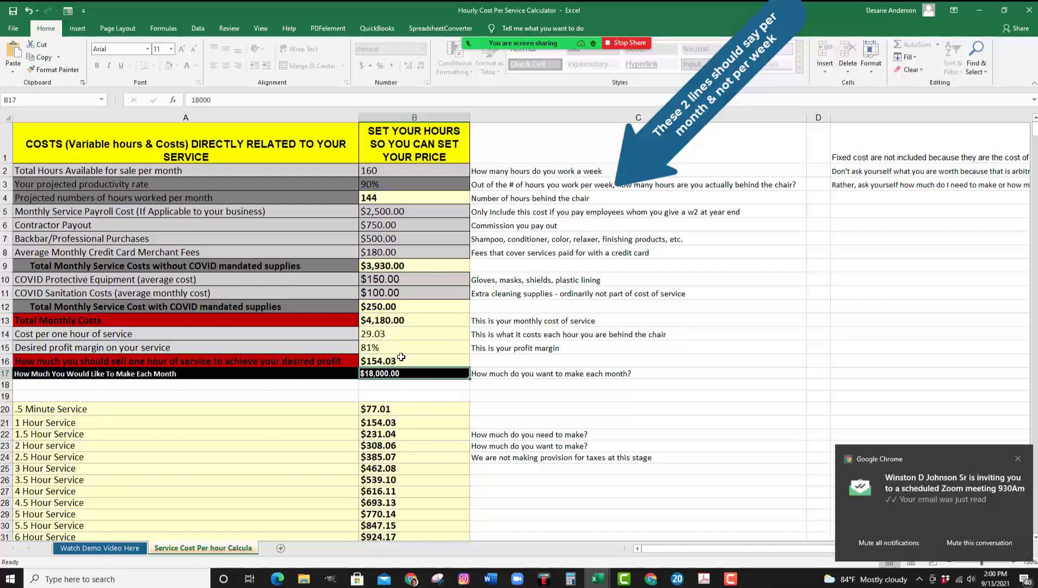
pyautogui.click(1017, 459)
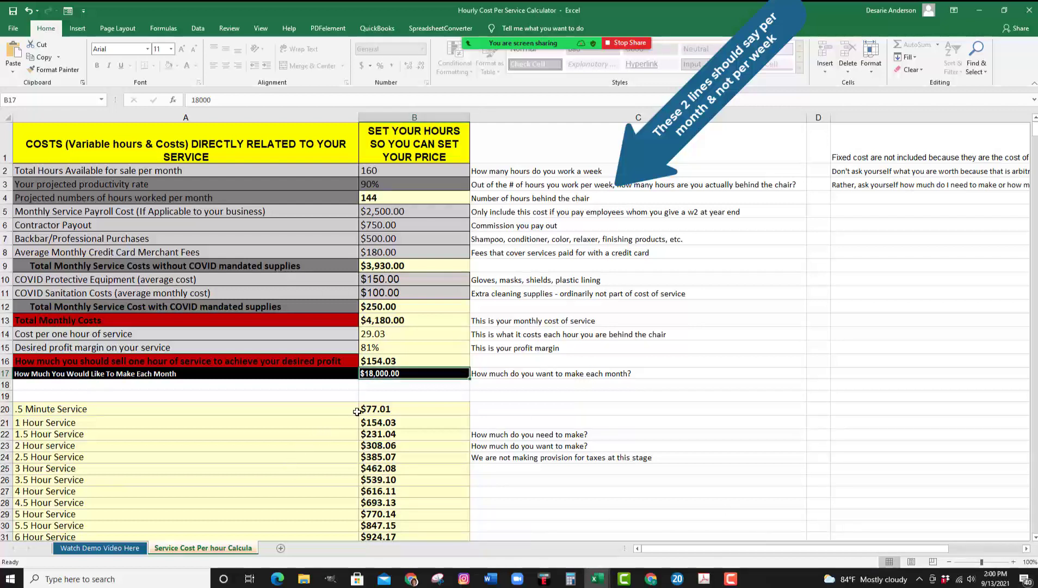
pyautogui.scroll(-2, 357, 412)
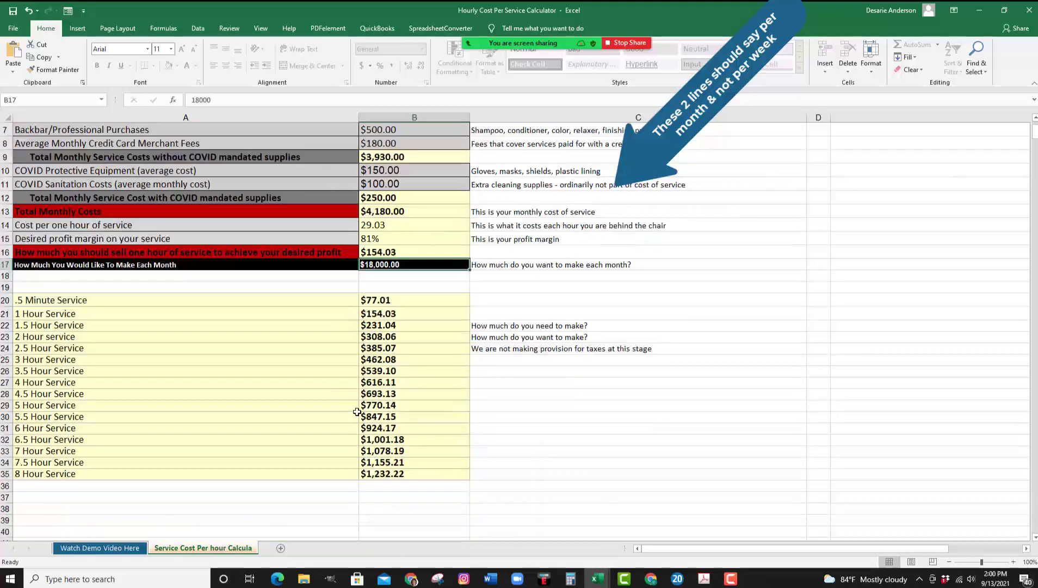
pyautogui.scroll(2, 356, 412)
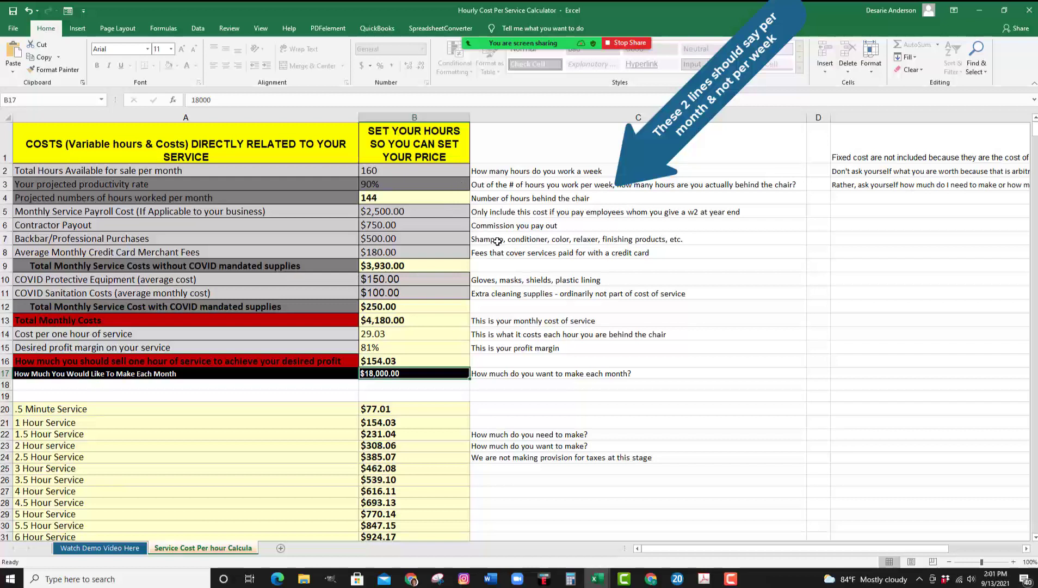
pyautogui.scroll(-1, 497, 241)
pyautogui.scroll(1, 498, 239)
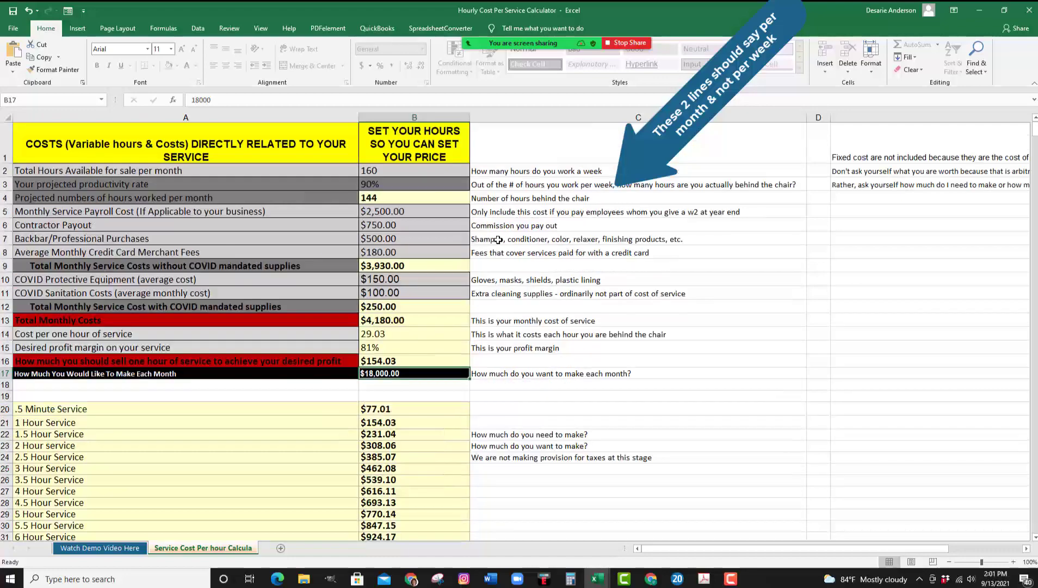